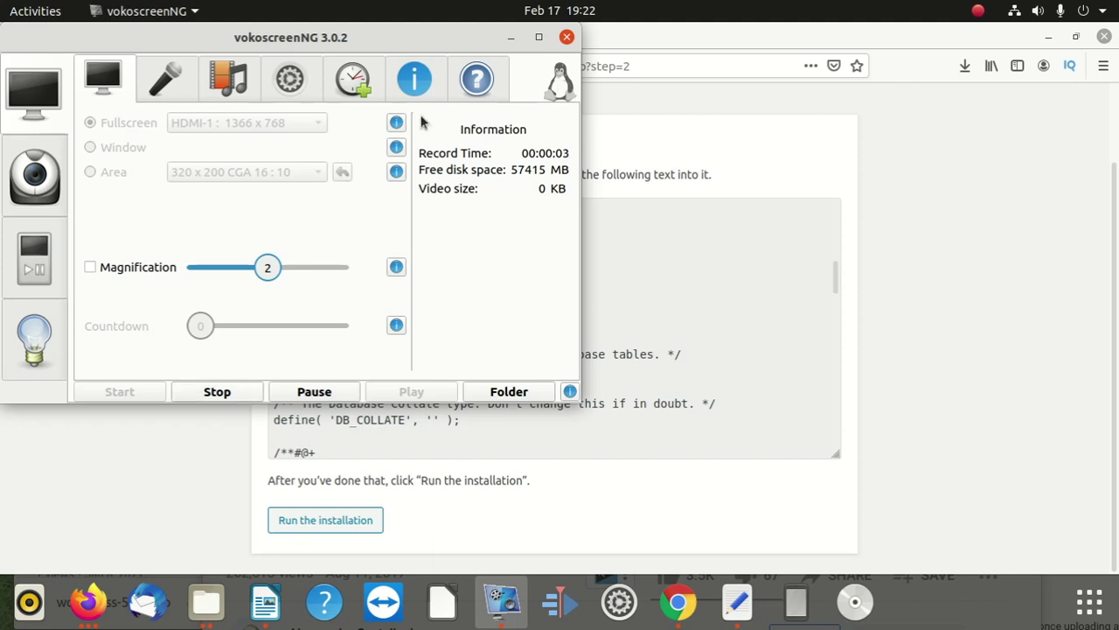
Drag the vokoscreenNG recorder window toward the screen centre to uncover the WordPress setup page.
{"action": "left_click_drag", "start_coordinate": [368, 37], "coordinate": [626, 245]}
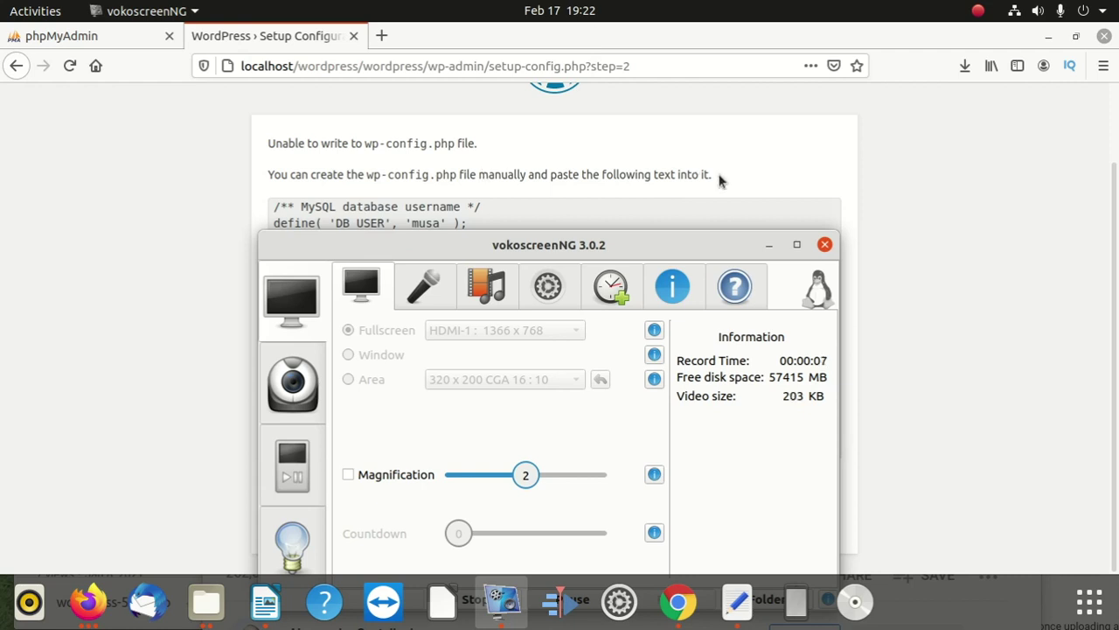
Scroll the wp-config code box to its top and select the 'wp-config.php' file name.
{"action": "left_click", "coordinate": [591, 182]}
{"action": "scroll", "coordinate": [590, 185], "scroll_direction": "up", "scroll_amount": 2}
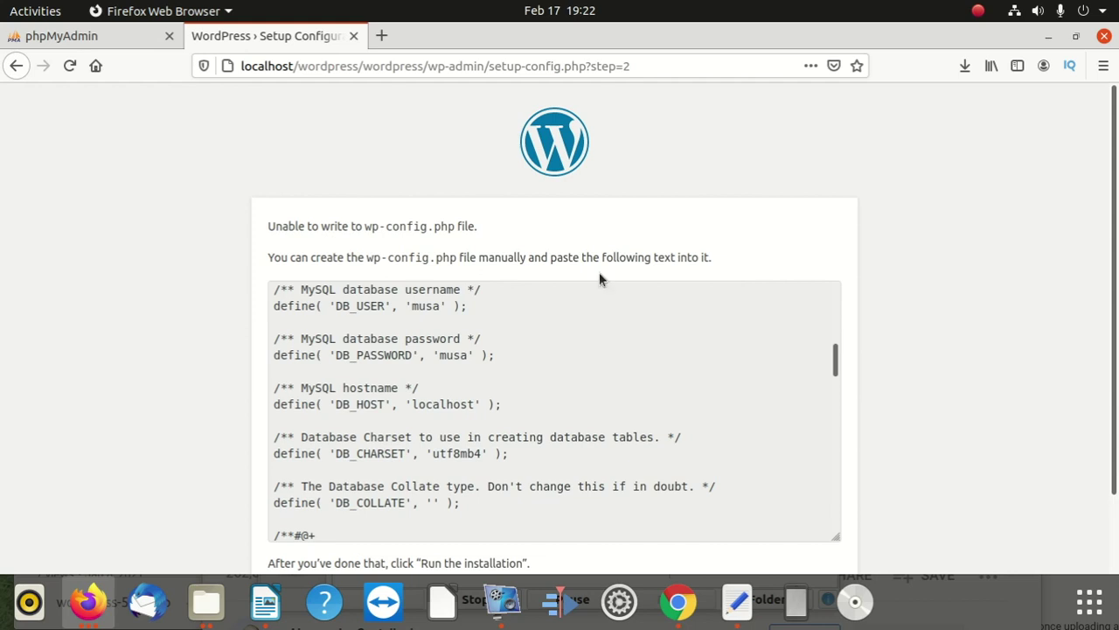
{"action": "scroll", "coordinate": [594, 280], "scroll_direction": "down", "scroll_amount": 2}
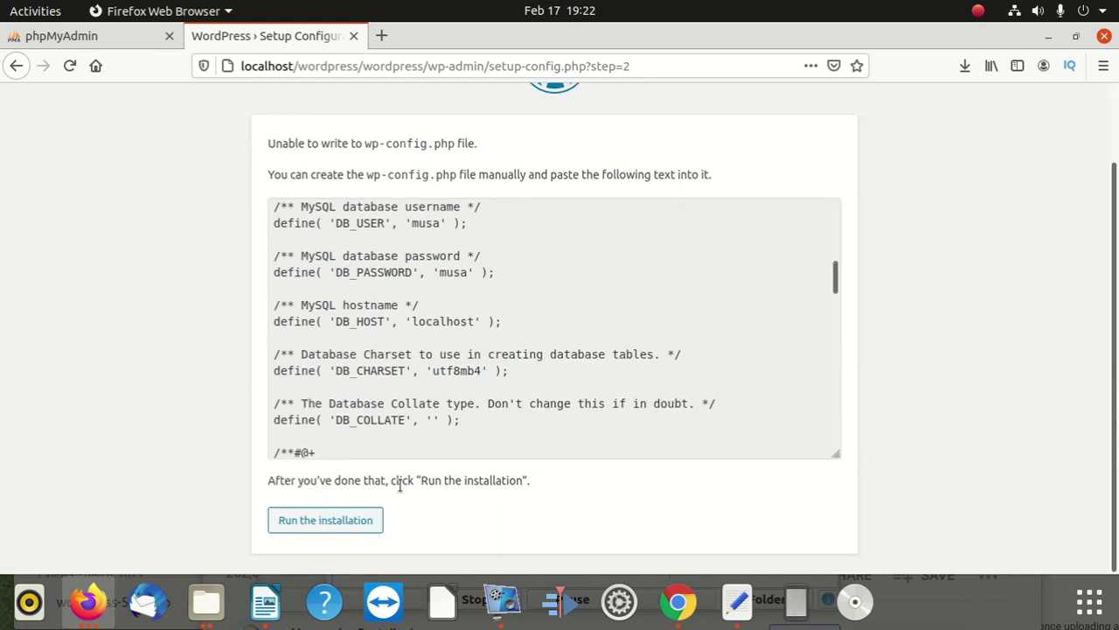
{"action": "scroll", "coordinate": [395, 329], "scroll_direction": "up", "scroll_amount": 3}
{"action": "scroll", "coordinate": [396, 329], "scroll_direction": "up", "scroll_amount": 6}
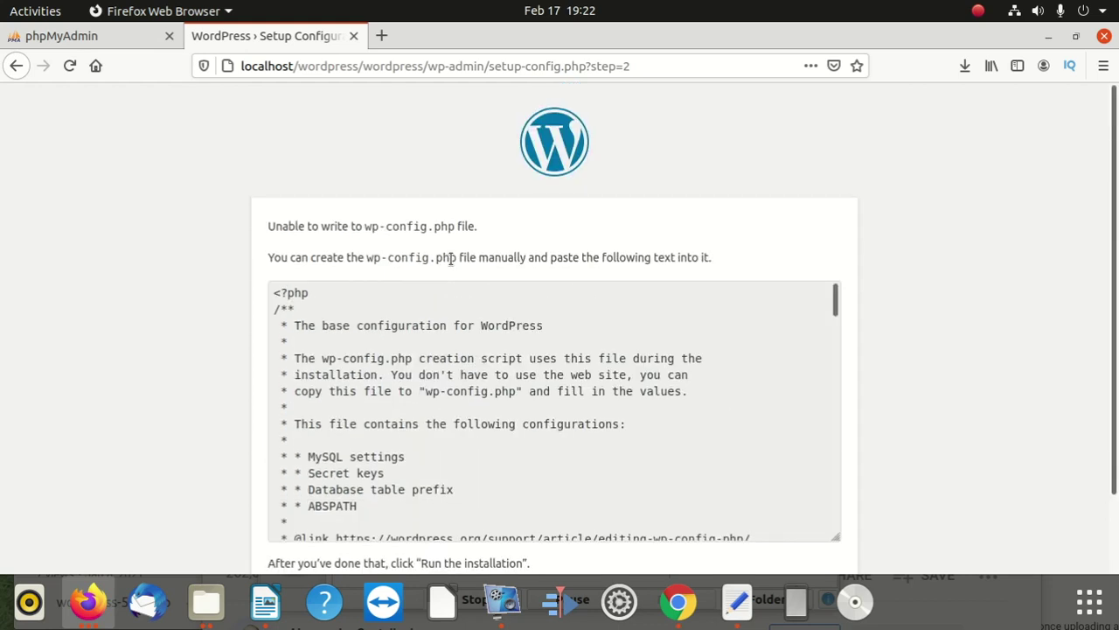
{"action": "left_click_drag", "start_coordinate": [457, 257], "coordinate": [361, 256]}
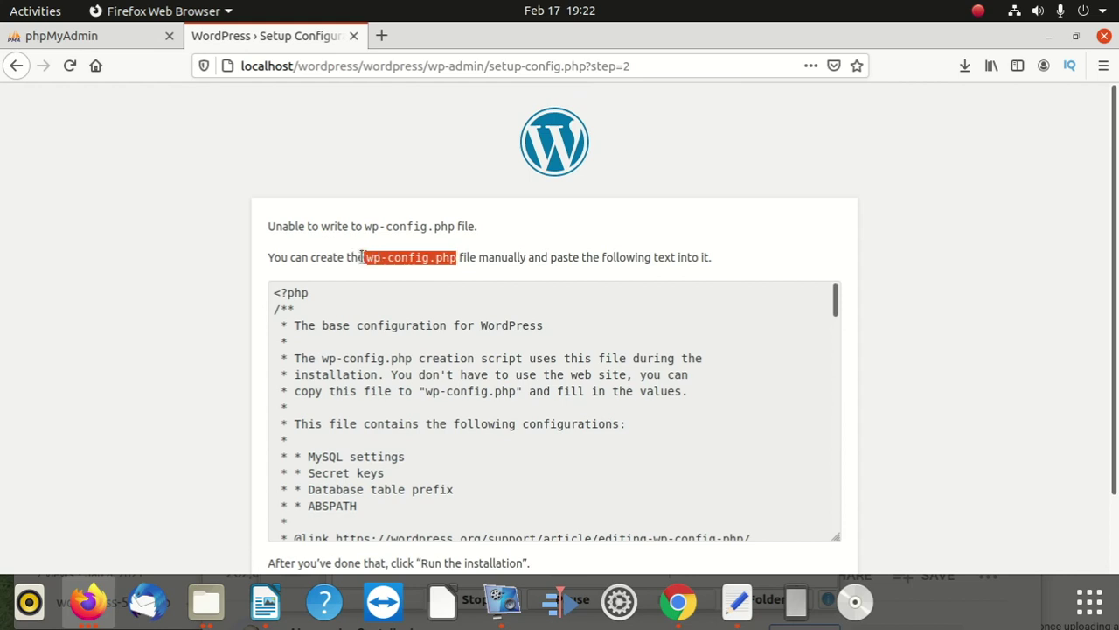
In Files, go through Other Locations > Computer into var > www > html.
{"action": "left_click", "coordinate": [207, 602]}
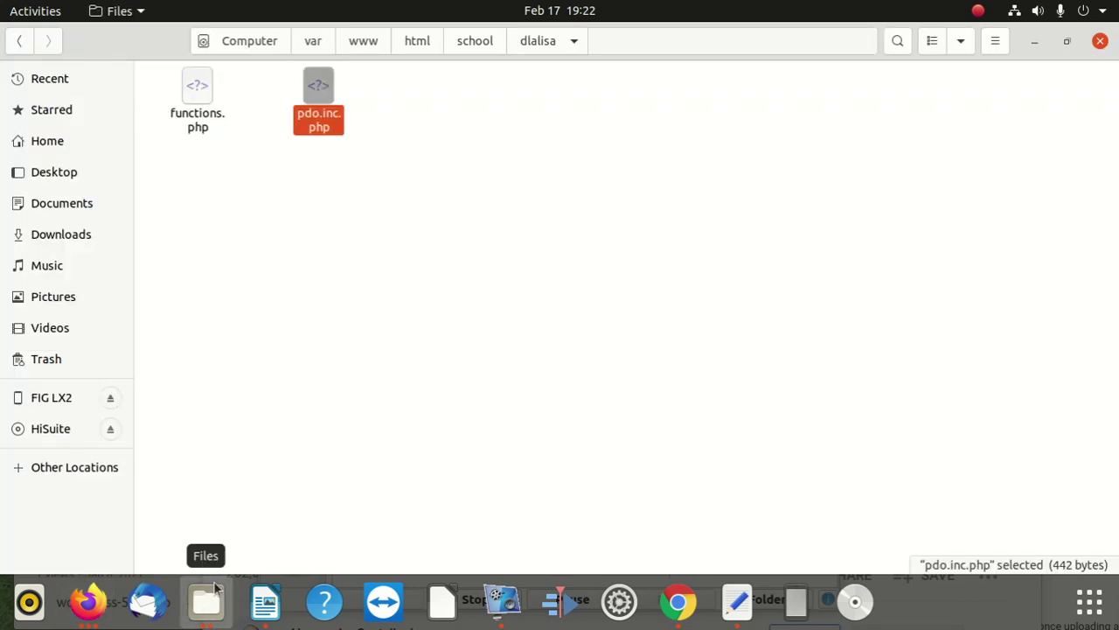
{"action": "left_click", "coordinate": [21, 40]}
{"action": "left_click", "coordinate": [21, 40]}
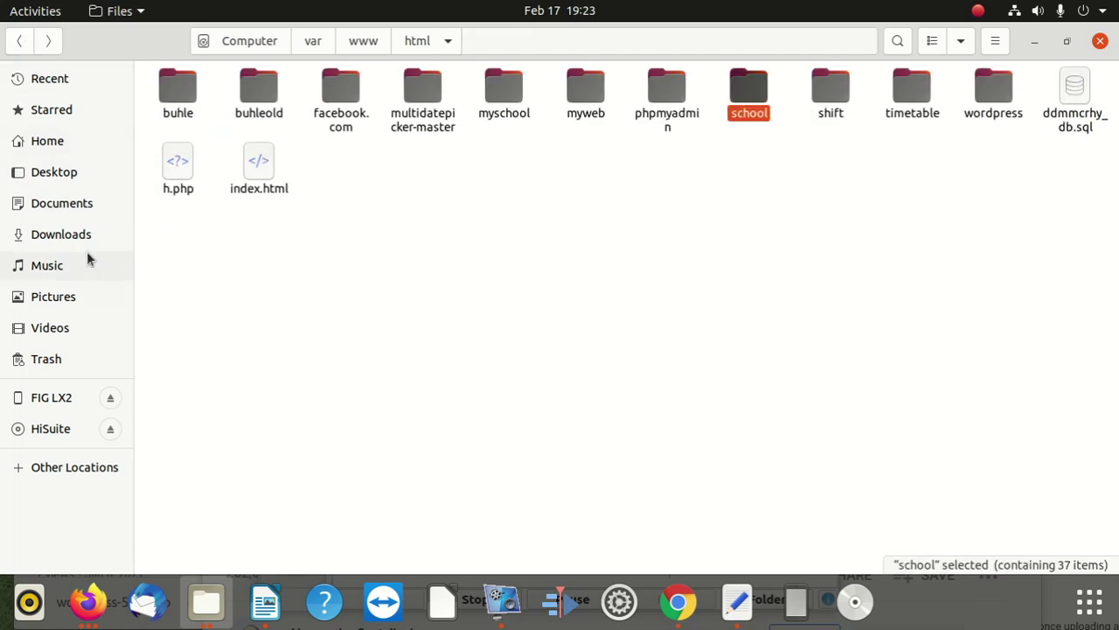
{"action": "left_click", "coordinate": [95, 466]}
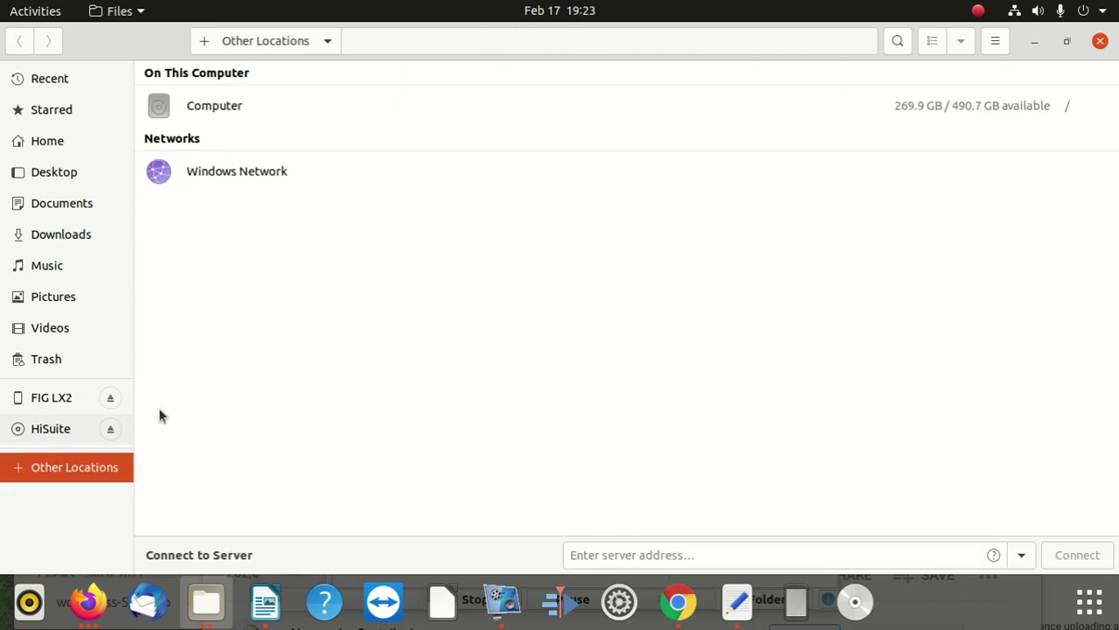
{"action": "left_click", "coordinate": [217, 108]}
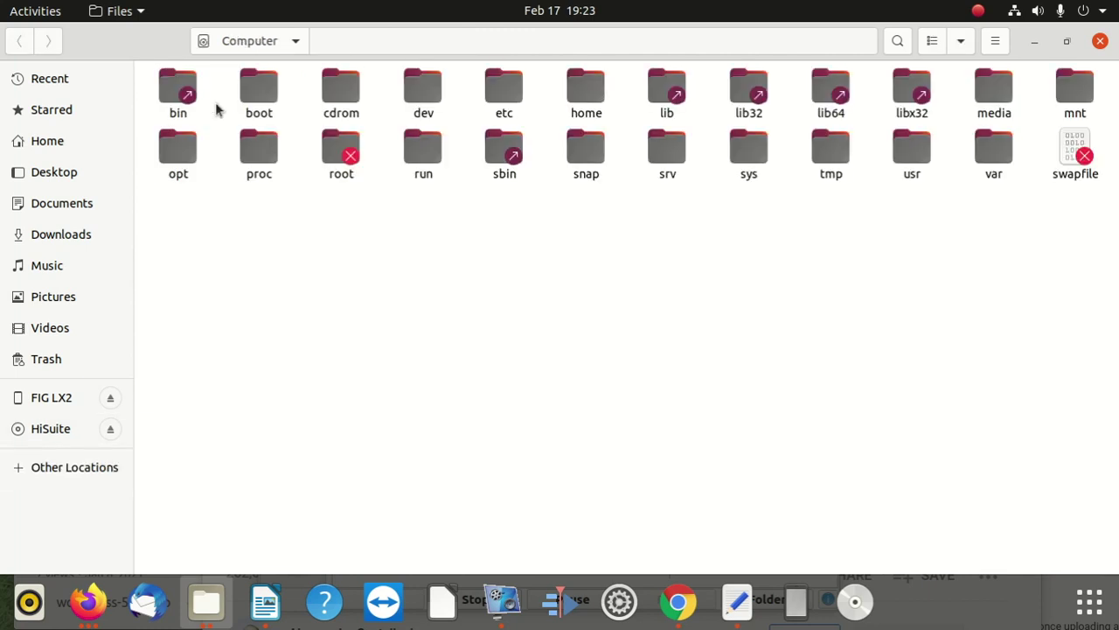
{"action": "double_click", "coordinate": [988, 153]}
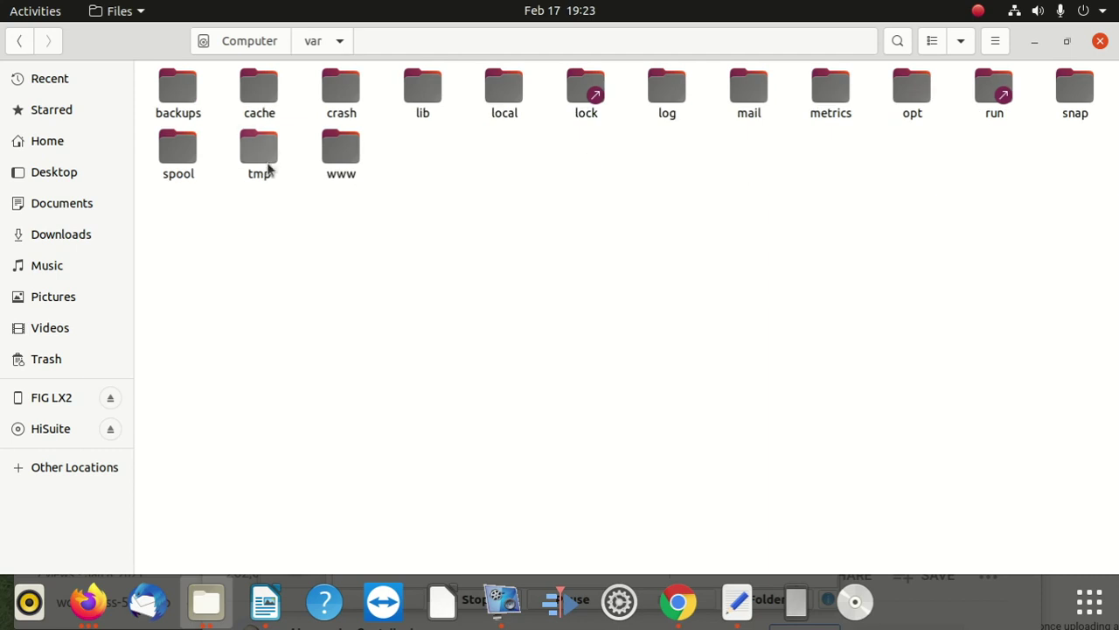
{"action": "left_click", "coordinate": [350, 158]}
{"action": "double_click", "coordinate": [350, 157]}
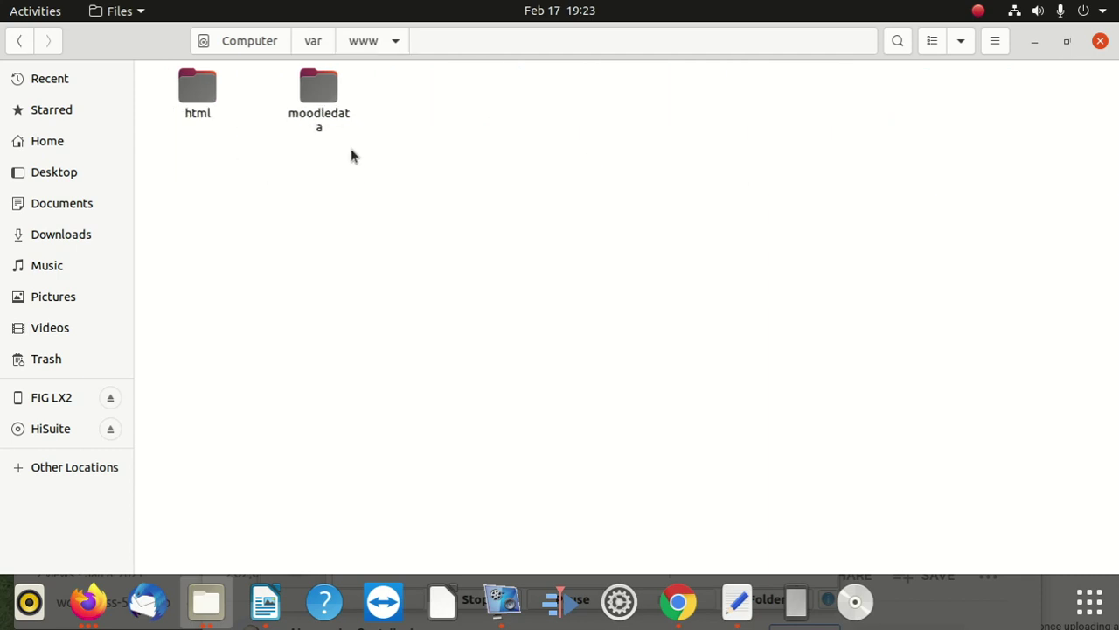
{"action": "double_click", "coordinate": [191, 88]}
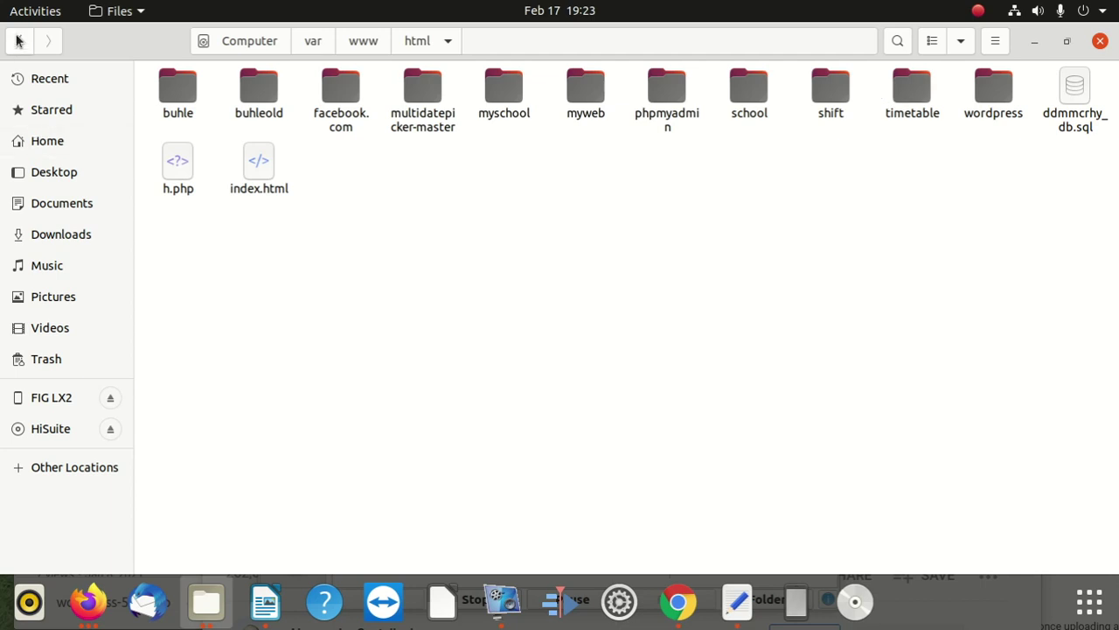
{"action": "left_click", "coordinate": [992, 111]}
{"action": "right_click", "coordinate": [992, 109]}
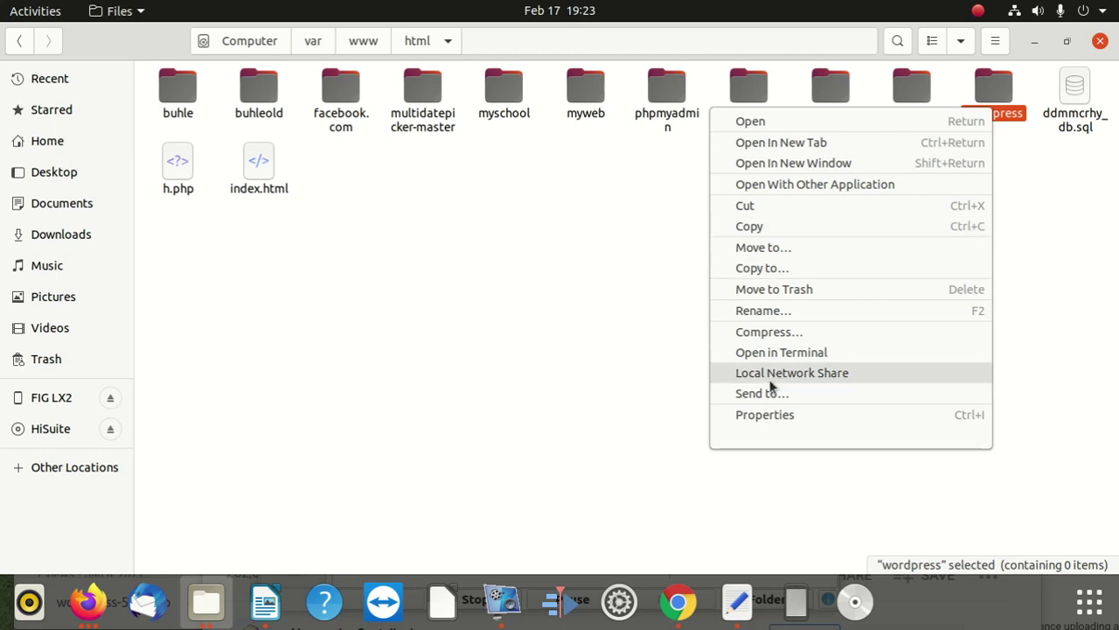
{"action": "left_click", "coordinate": [806, 310]}
{"action": "right_click", "coordinate": [922, 174]}
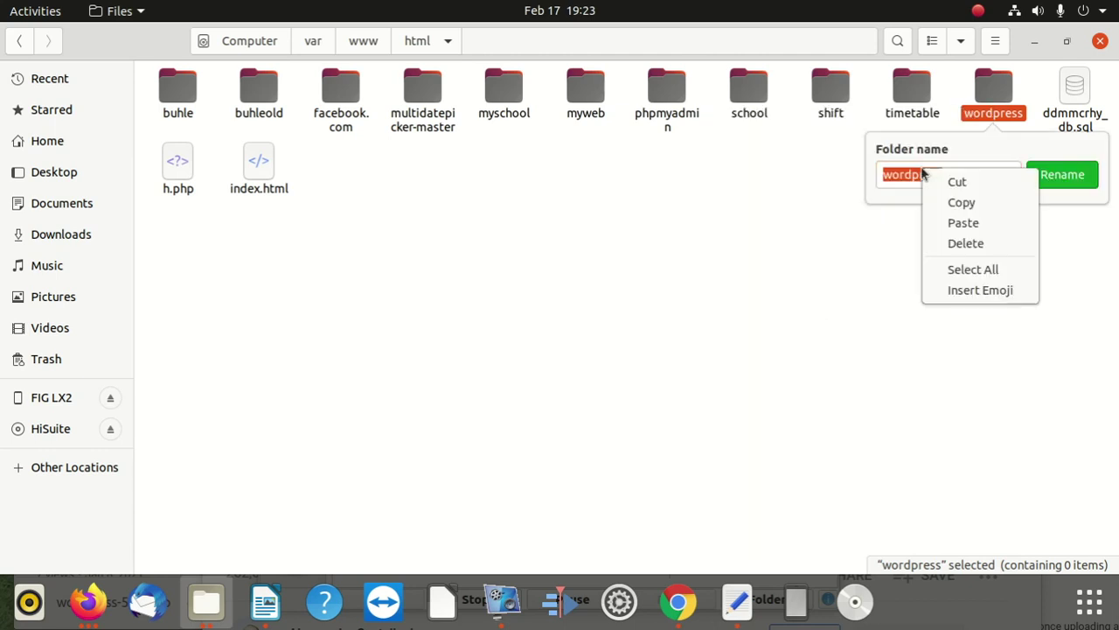
{"action": "left_click", "coordinate": [953, 202]}
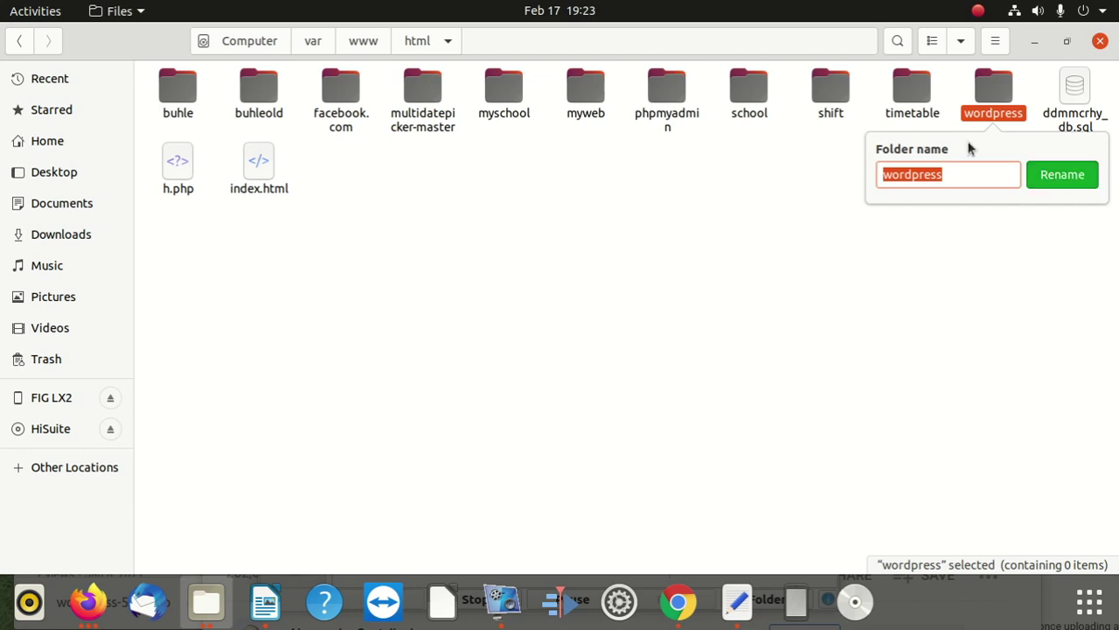
{"action": "left_click", "coordinate": [1001, 107]}
{"action": "right_click", "coordinate": [1001, 107]}
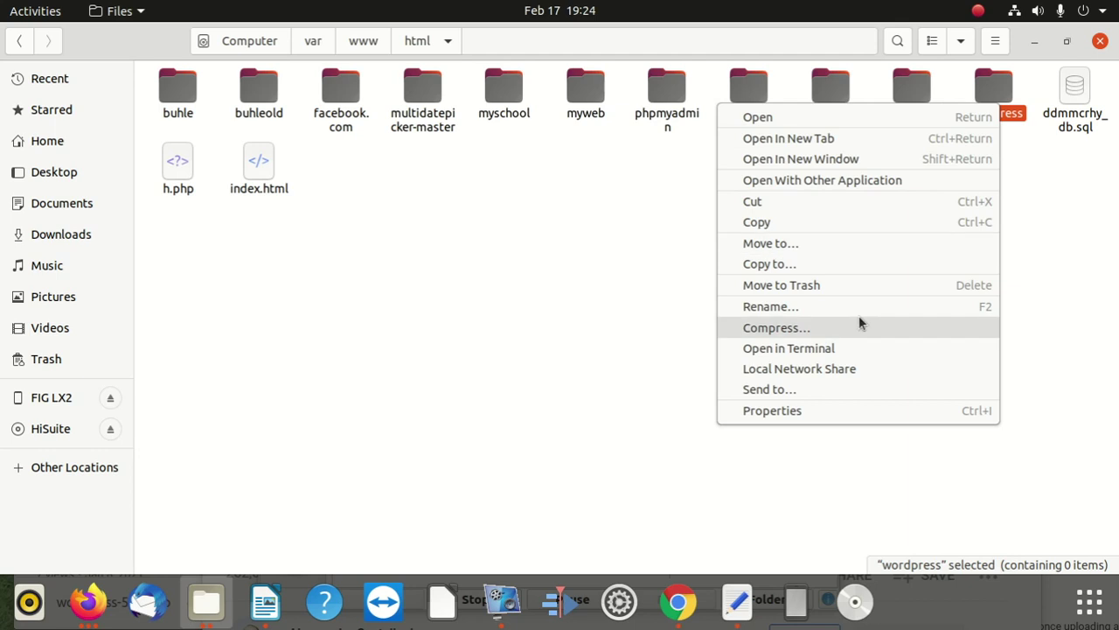
Check the nested wordpress folder's site files, then cut it from the outer wordpress folder.
{"action": "left_click", "coordinate": [994, 88]}
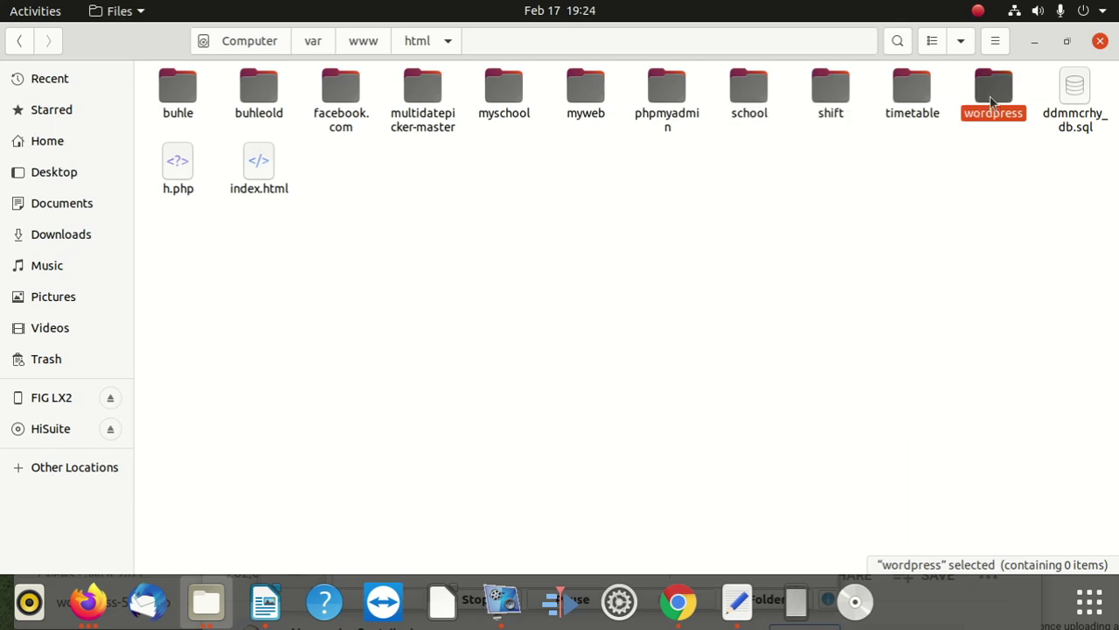
{"action": "right_click", "coordinate": [991, 98]}
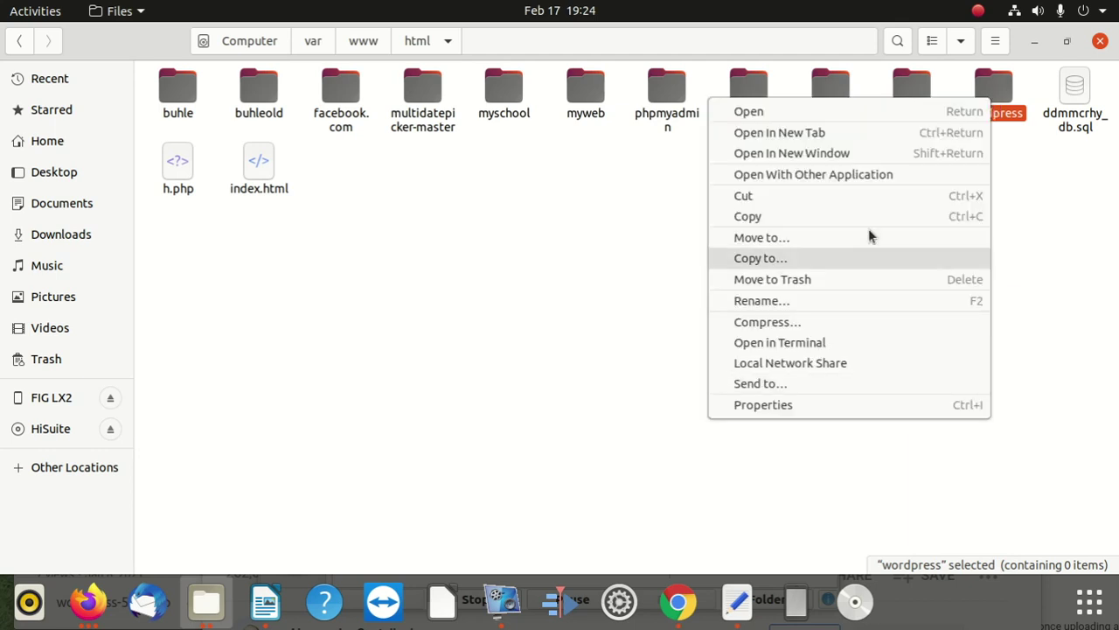
{"action": "left_click", "coordinate": [827, 112]}
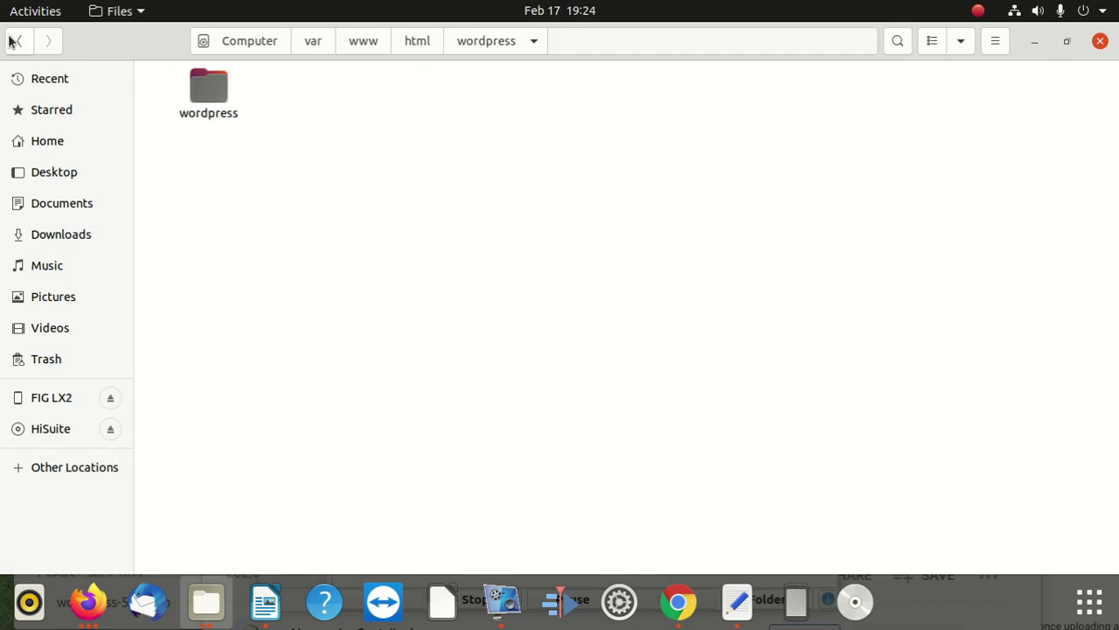
{"action": "double_click", "coordinate": [217, 110]}
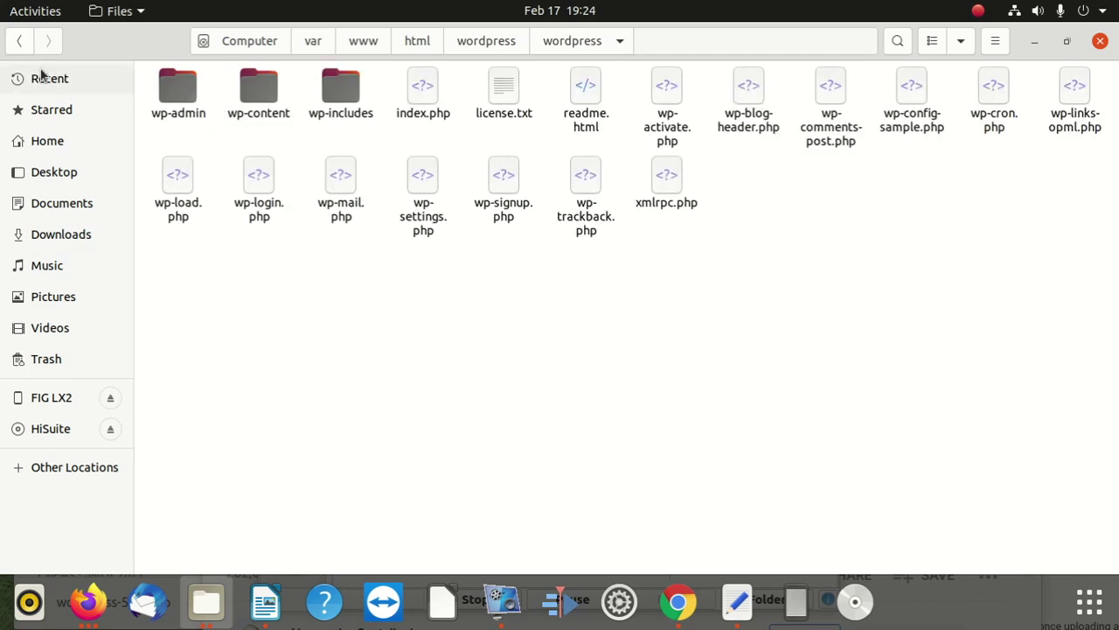
{"action": "left_click", "coordinate": [19, 42]}
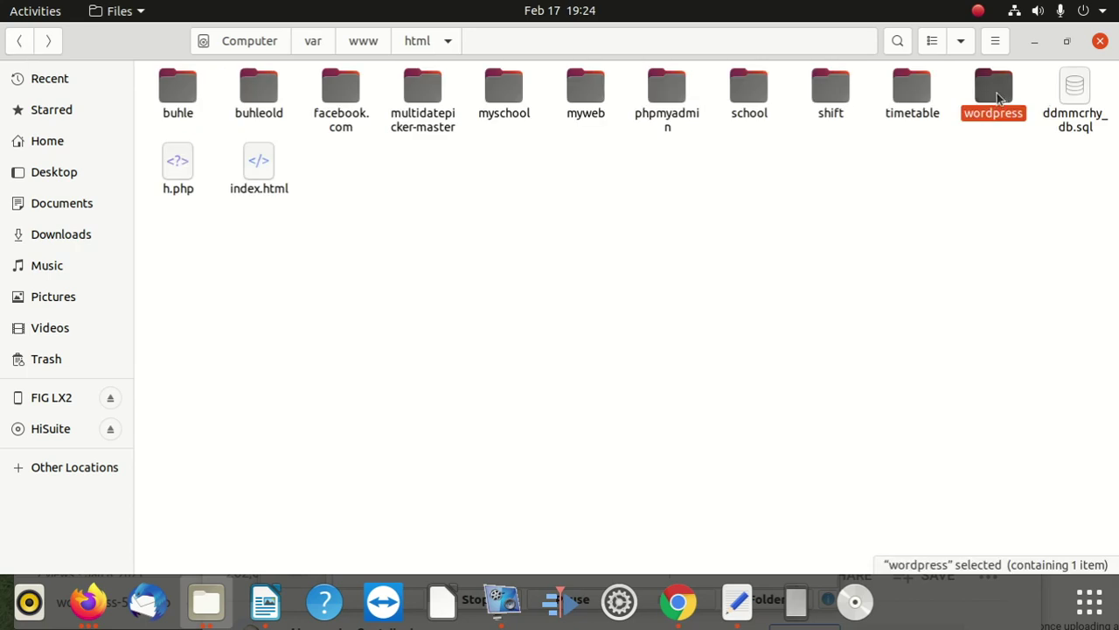
{"action": "double_click", "coordinate": [997, 93]}
{"action": "double_click", "coordinate": [184, 89]}
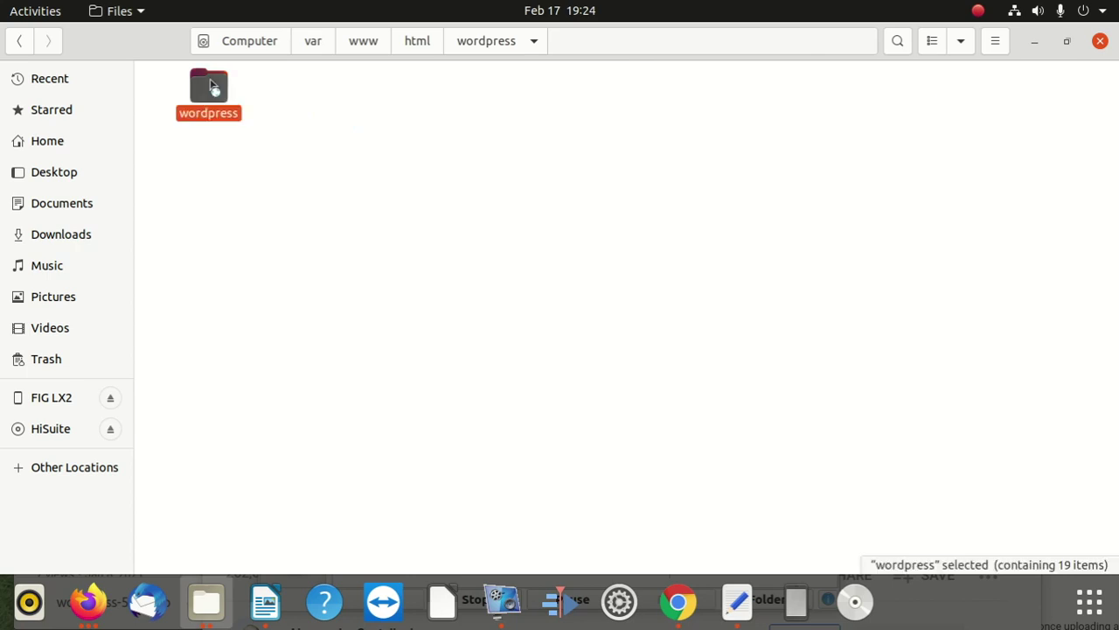
{"action": "left_click", "coordinate": [20, 46]}
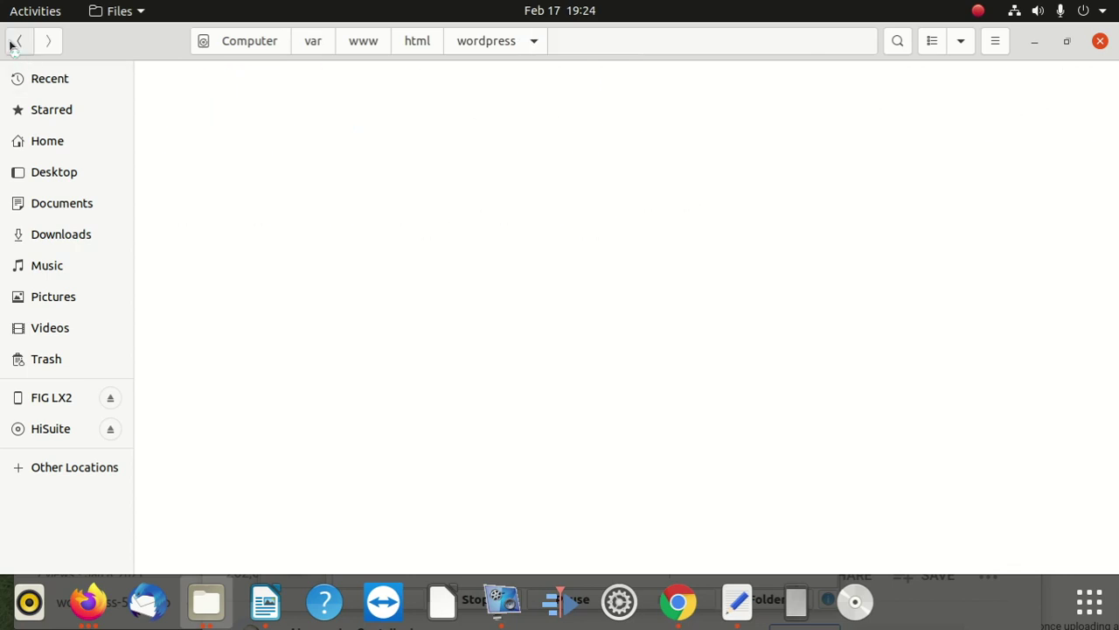
{"action": "right_click", "coordinate": [216, 103]}
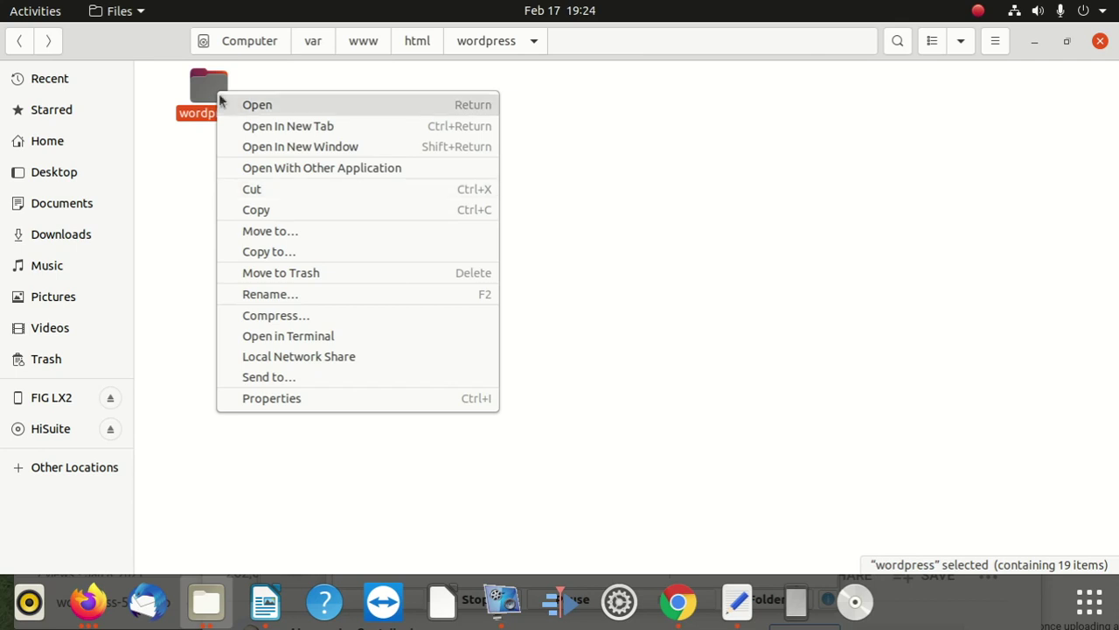
{"action": "left_click", "coordinate": [250, 189]}
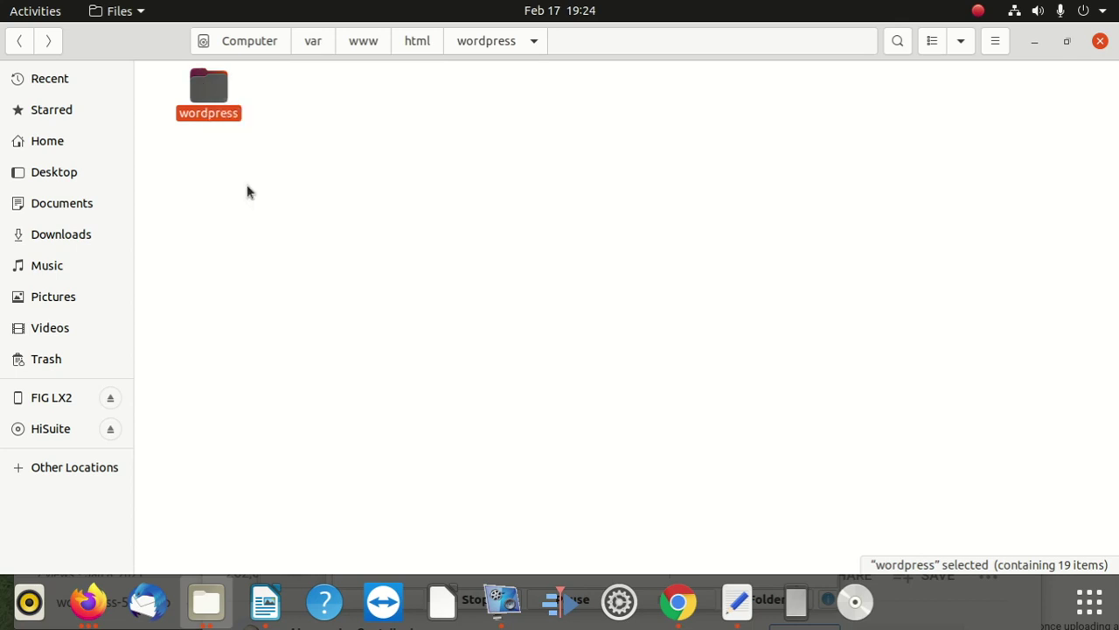
Rename the outer wordpress folder in html to ff.
{"action": "left_click", "coordinate": [17, 42]}
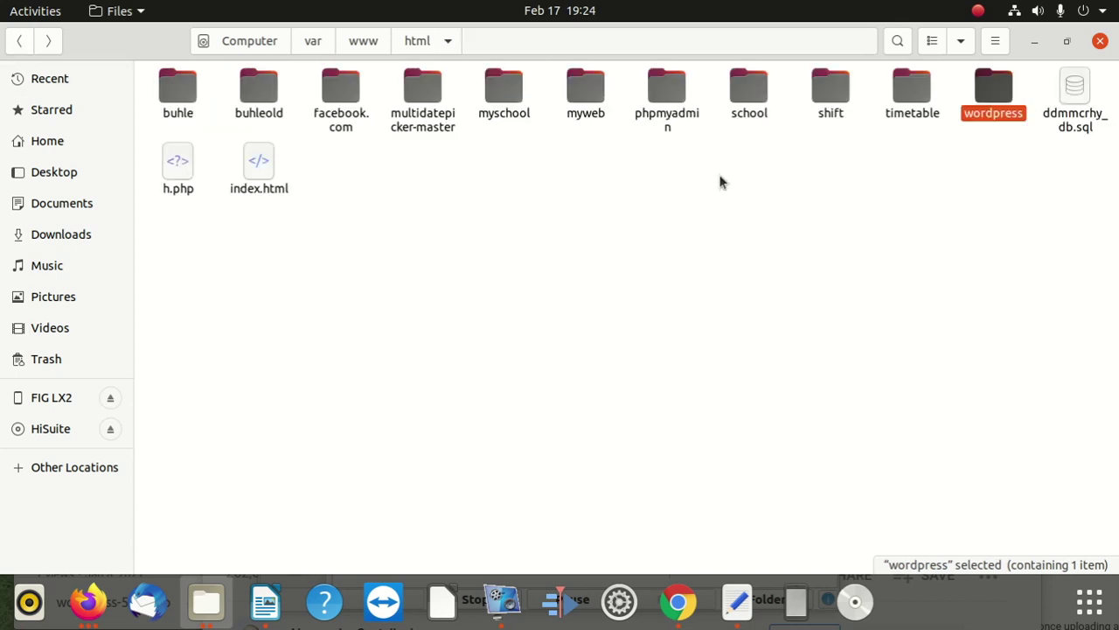
{"action": "right_click", "coordinate": [992, 108]}
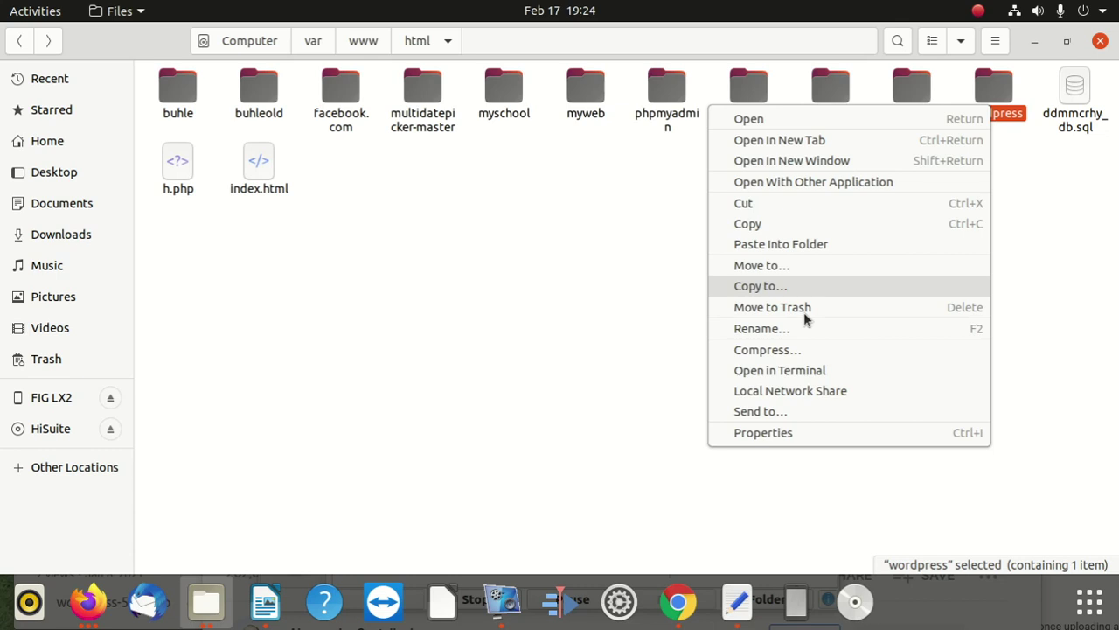
{"action": "left_click", "coordinate": [779, 331]}
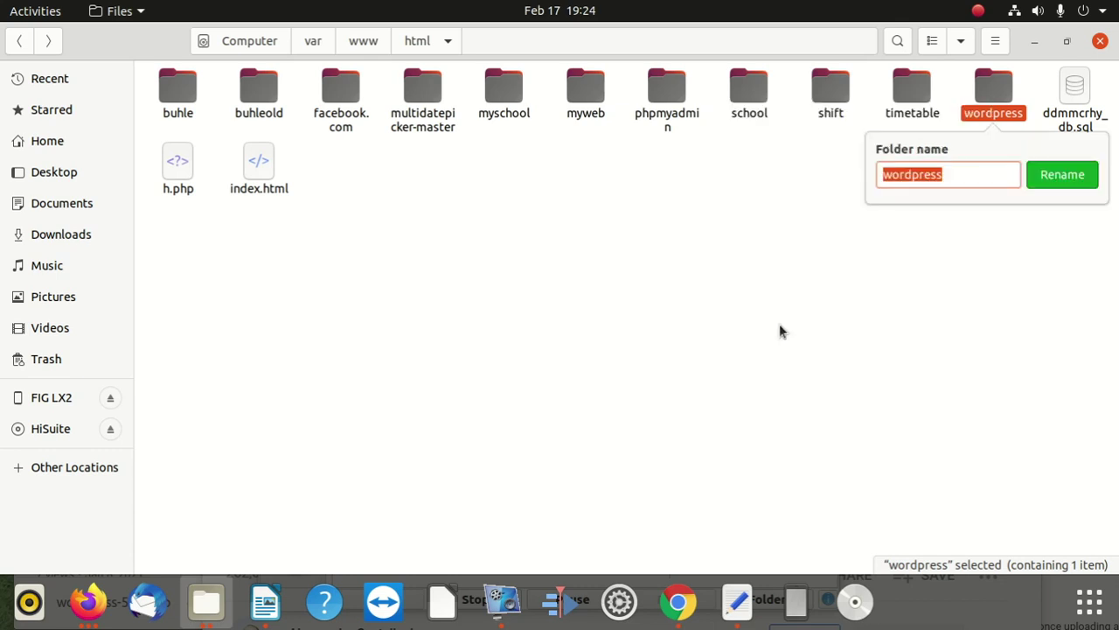
{"action": "key", "text": "BackSpace"}
{"action": "type", "text": "ff"}
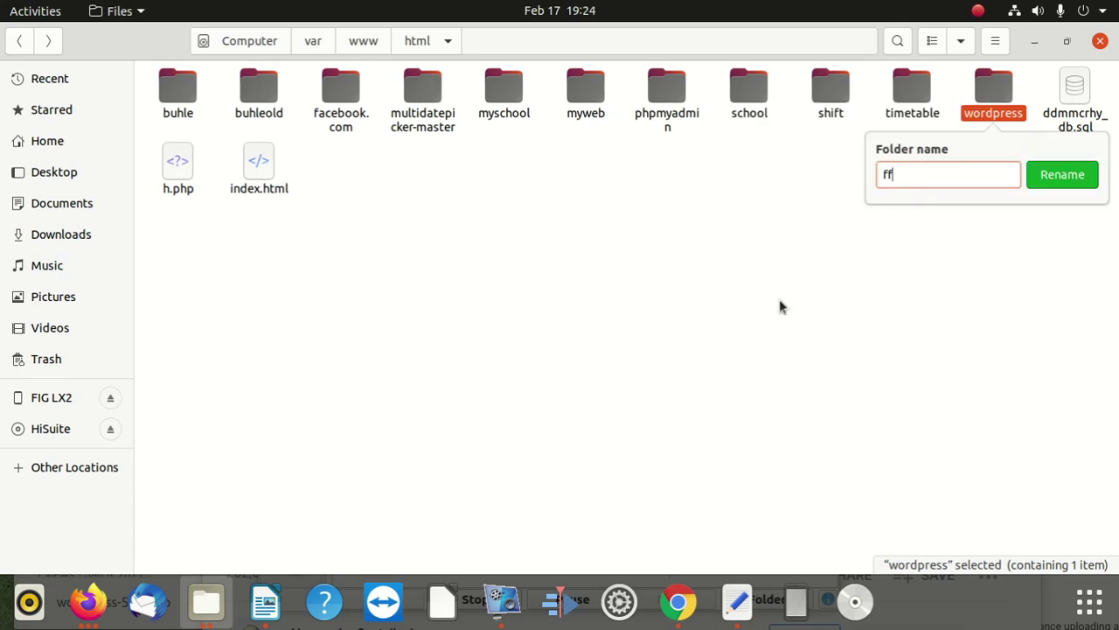
{"action": "key", "text": "Return"}
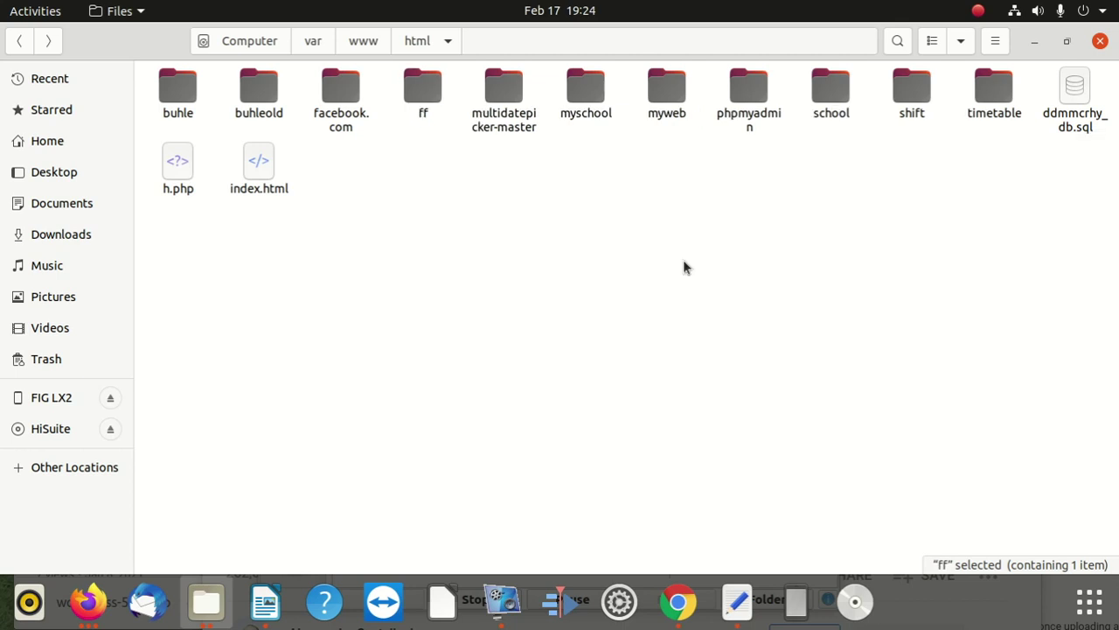
Paste the cut wordpress folder into html and confirm it holds the 19 site items.
{"action": "right_click", "coordinate": [683, 260]}
{"action": "left_click", "coordinate": [713, 298]}
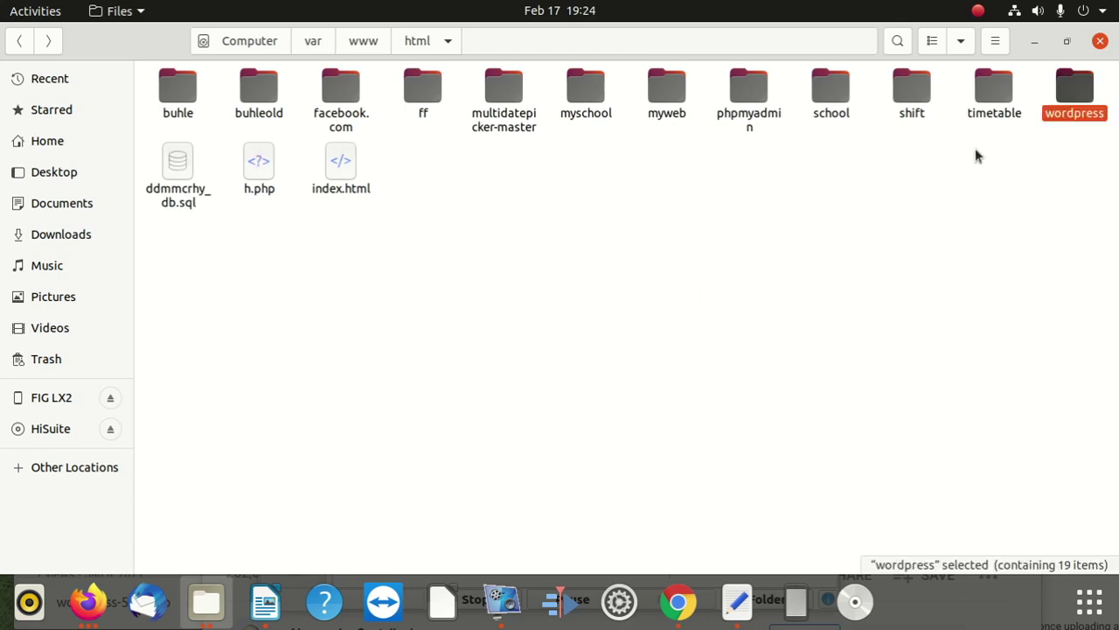
{"action": "left_click", "coordinate": [993, 88]}
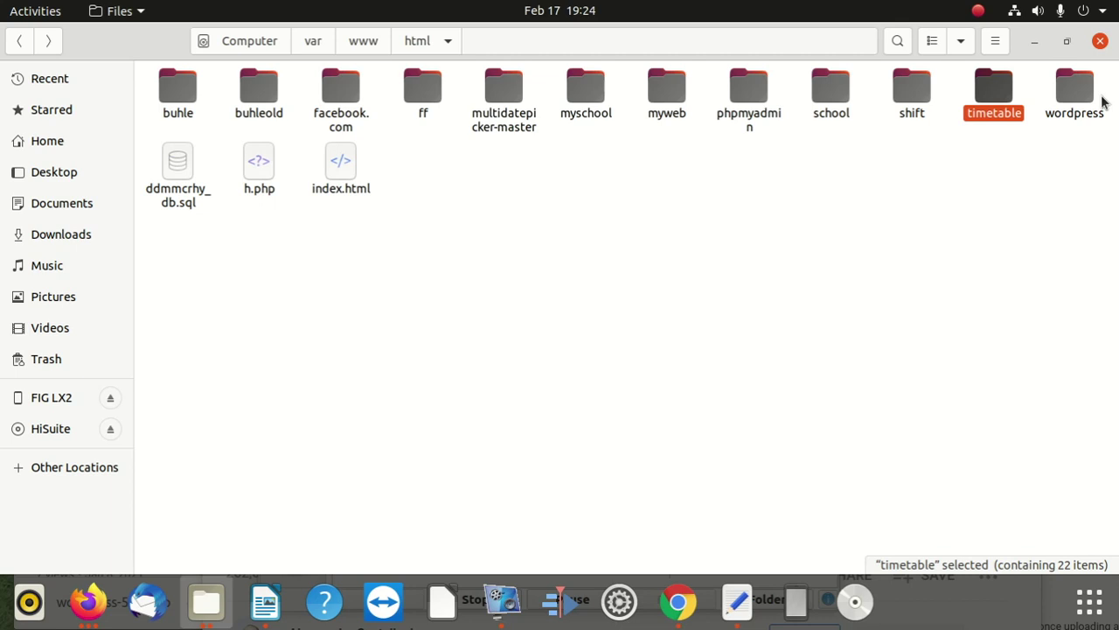
{"action": "double_click", "coordinate": [1075, 95]}
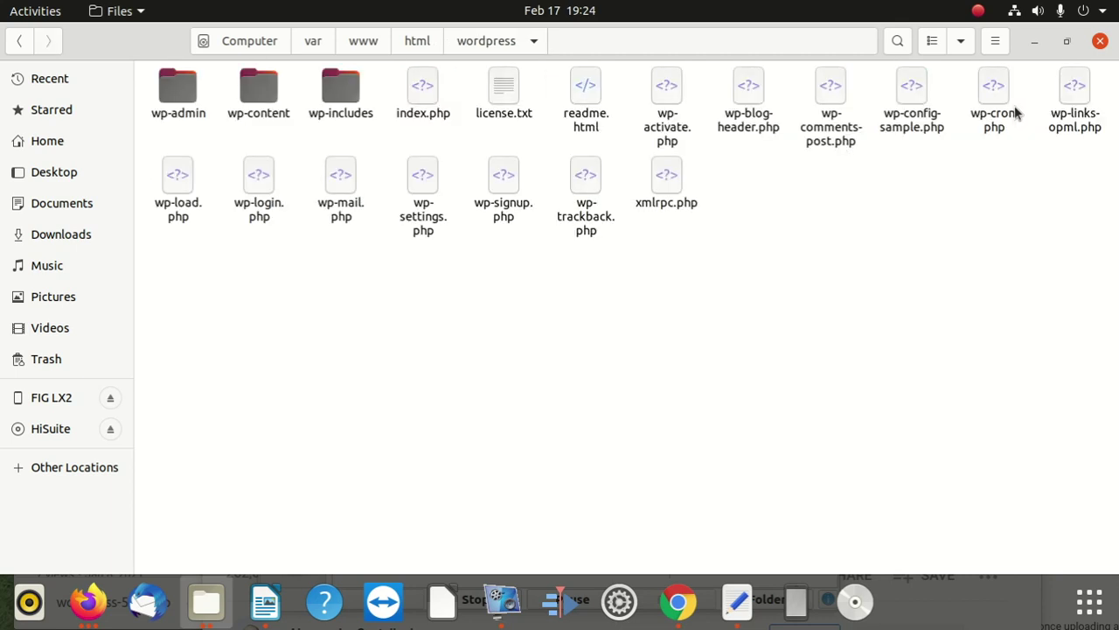
{"action": "left_click", "coordinate": [20, 41]}
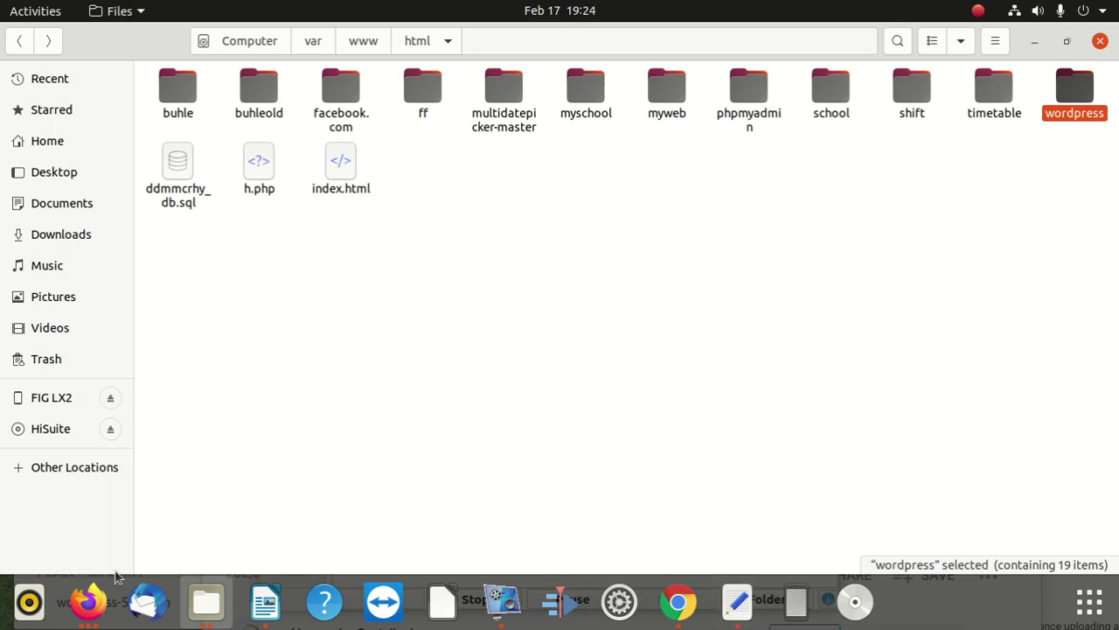
{"action": "right_click", "coordinate": [203, 605]}
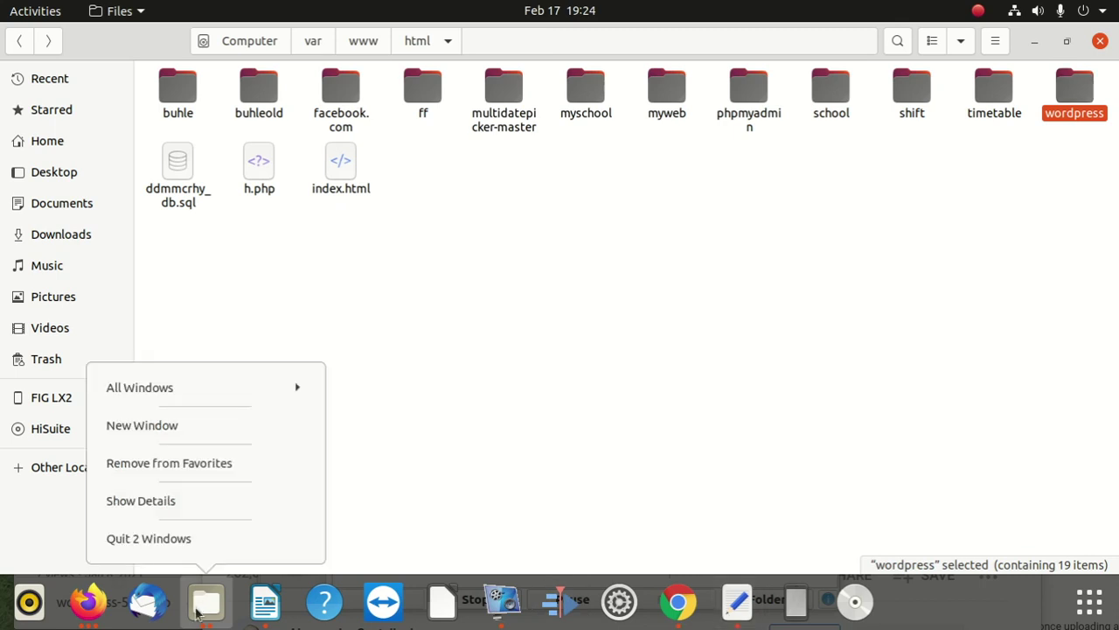
{"action": "left_click", "coordinate": [92, 610]}
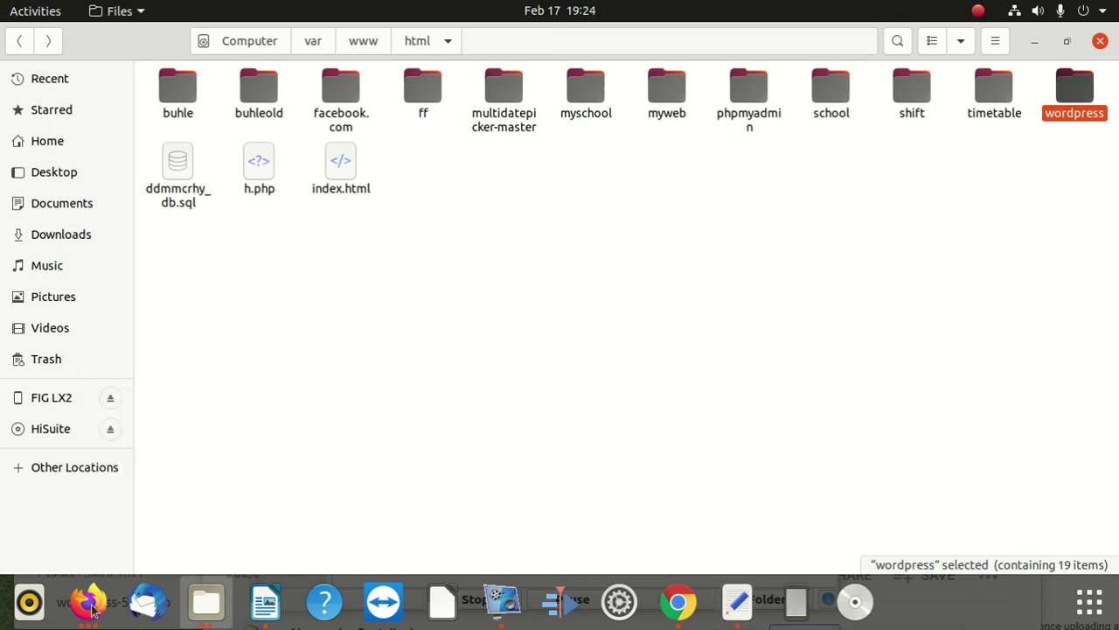
Return to the database details form and retype the database password.
{"action": "scroll", "coordinate": [387, 367], "scroll_direction": "down", "scroll_amount": 10}
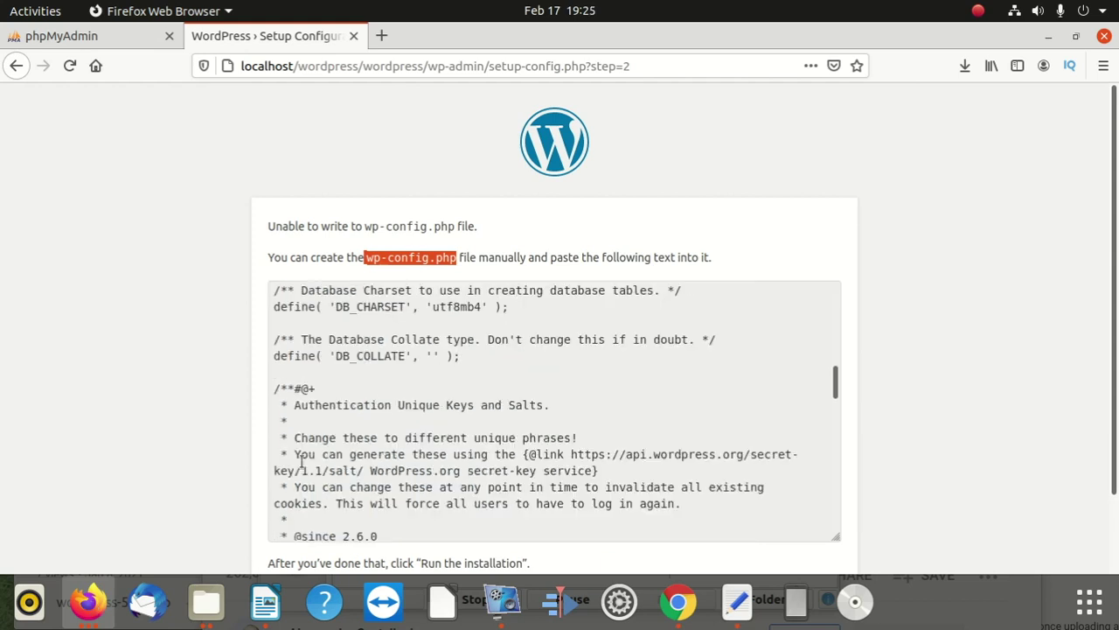
{"action": "scroll", "coordinate": [756, 402], "scroll_direction": "down", "scroll_amount": 5}
{"action": "scroll", "coordinate": [756, 402], "scroll_direction": "down", "scroll_amount": 10}
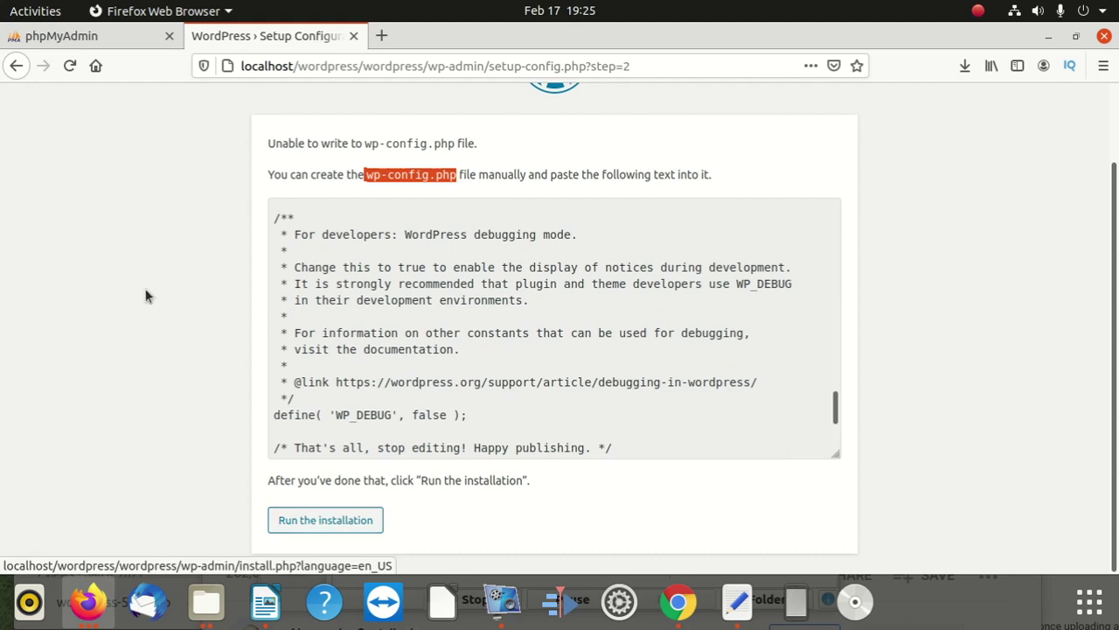
{"action": "left_click", "coordinate": [19, 70]}
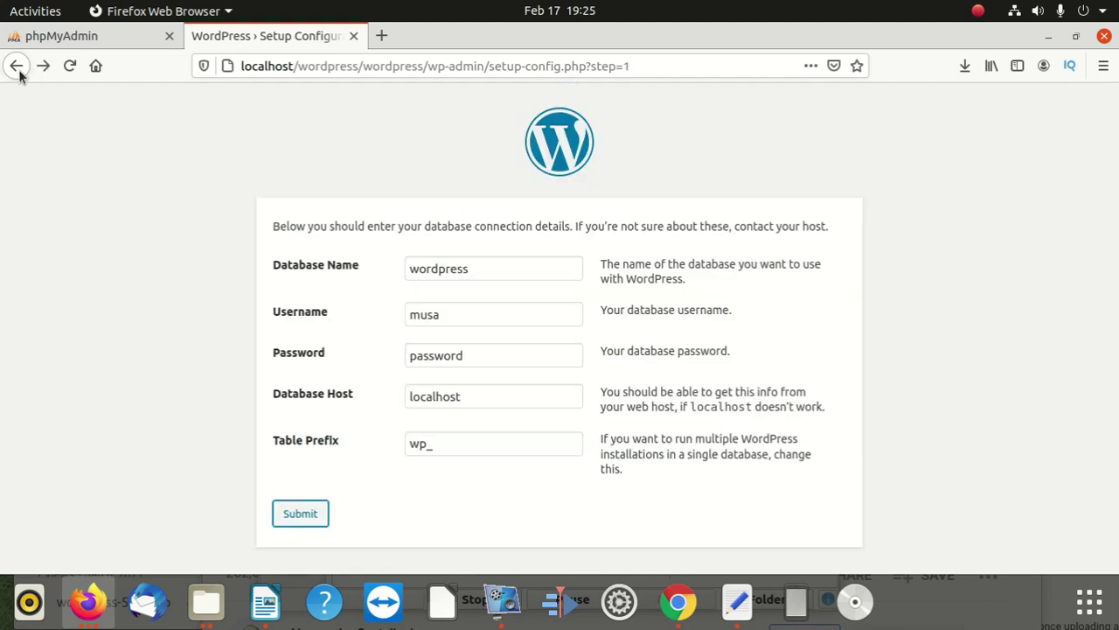
{"action": "left_click", "coordinate": [456, 318]}
{"action": "left_click", "coordinate": [451, 355]}
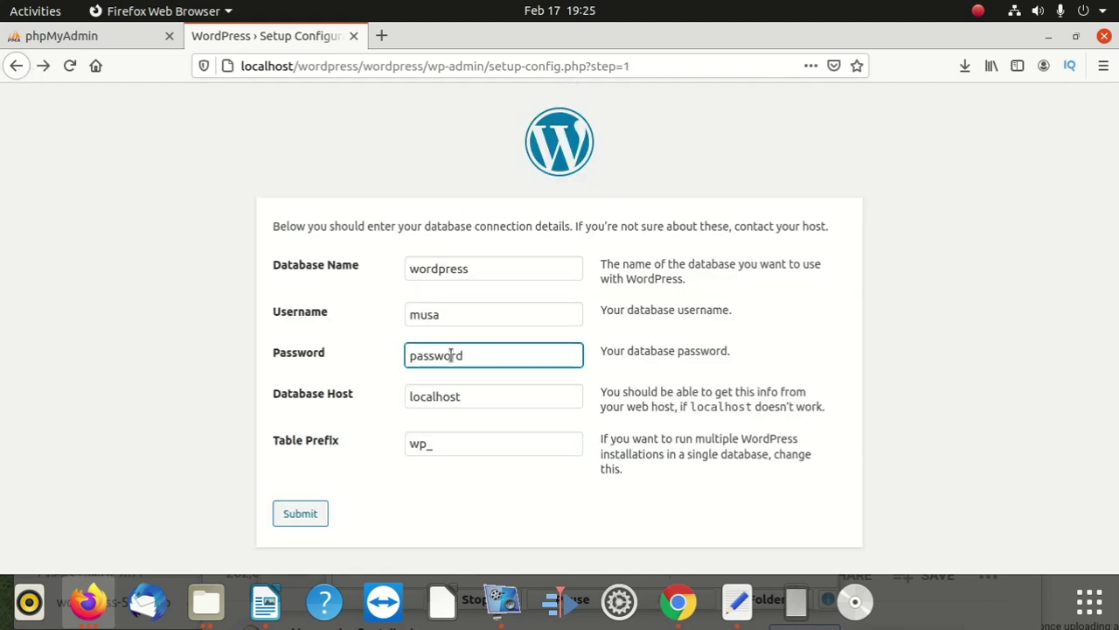
{"action": "double_click", "coordinate": [450, 355]}
Remove the duplicated wordpress folder from the address and submit the form.
{"action": "left_click_drag", "start_coordinate": [362, 65], "coordinate": [301, 67]}
{"action": "key", "text": "BackSpace"}
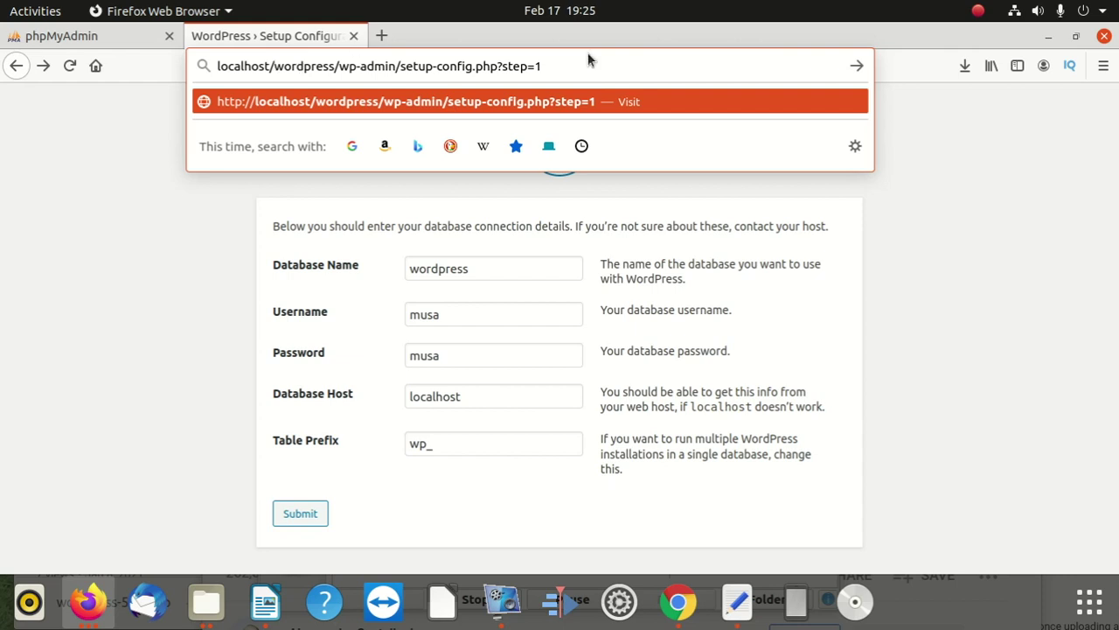
{"action": "left_click", "coordinate": [173, 206]}
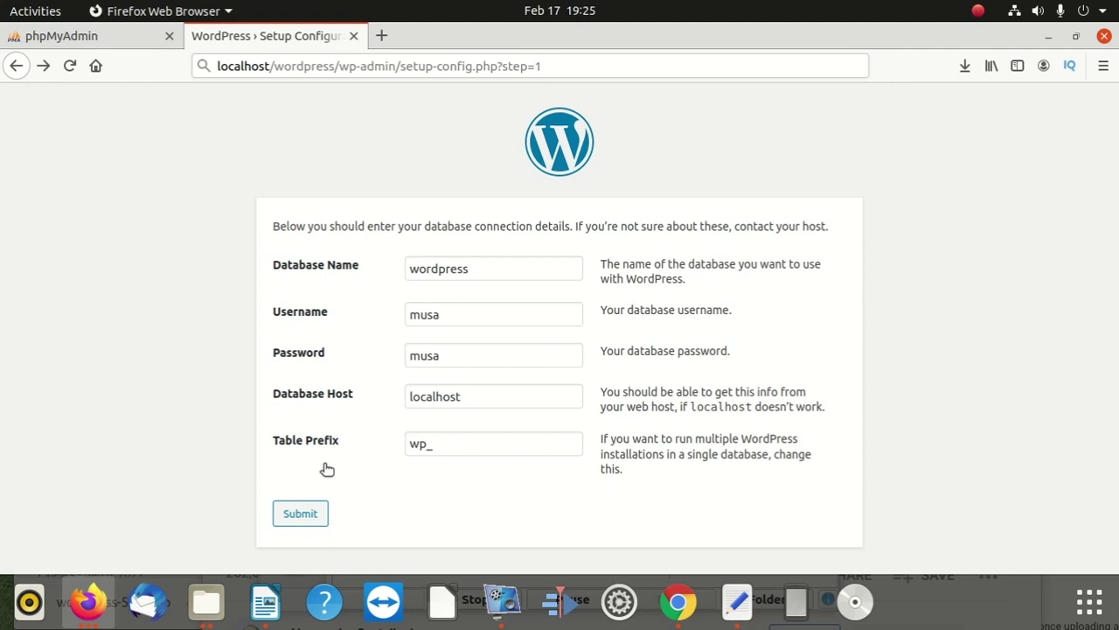
{"action": "left_click", "coordinate": [320, 518]}
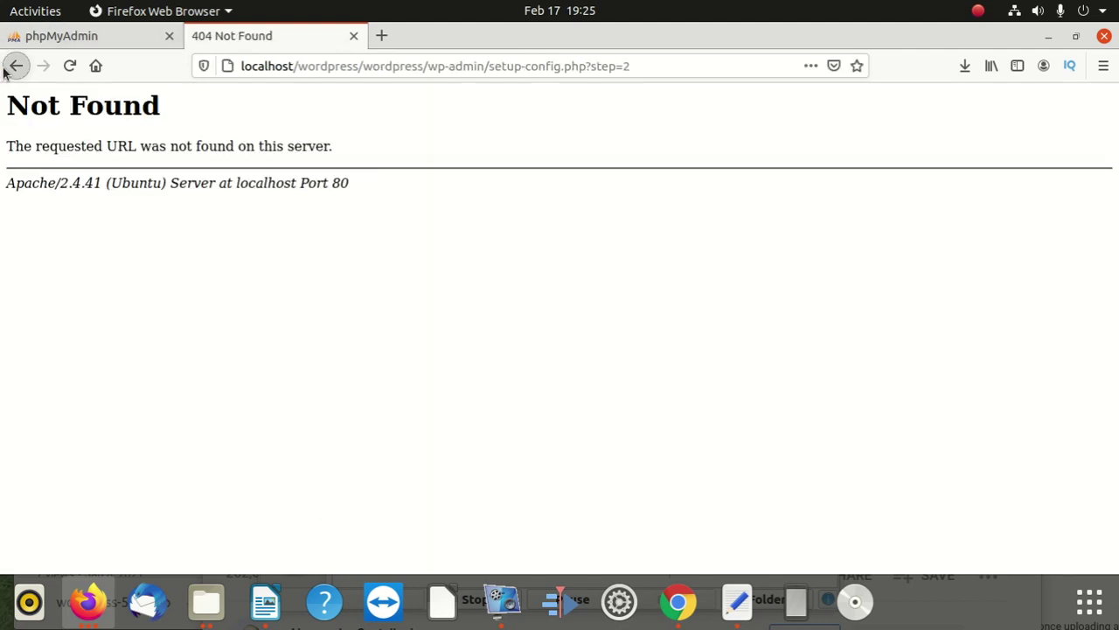
Go back from the 404 page and trim the address down to plain localhost.
{"action": "left_click", "coordinate": [7, 69]}
{"action": "left_click", "coordinate": [9, 70]}
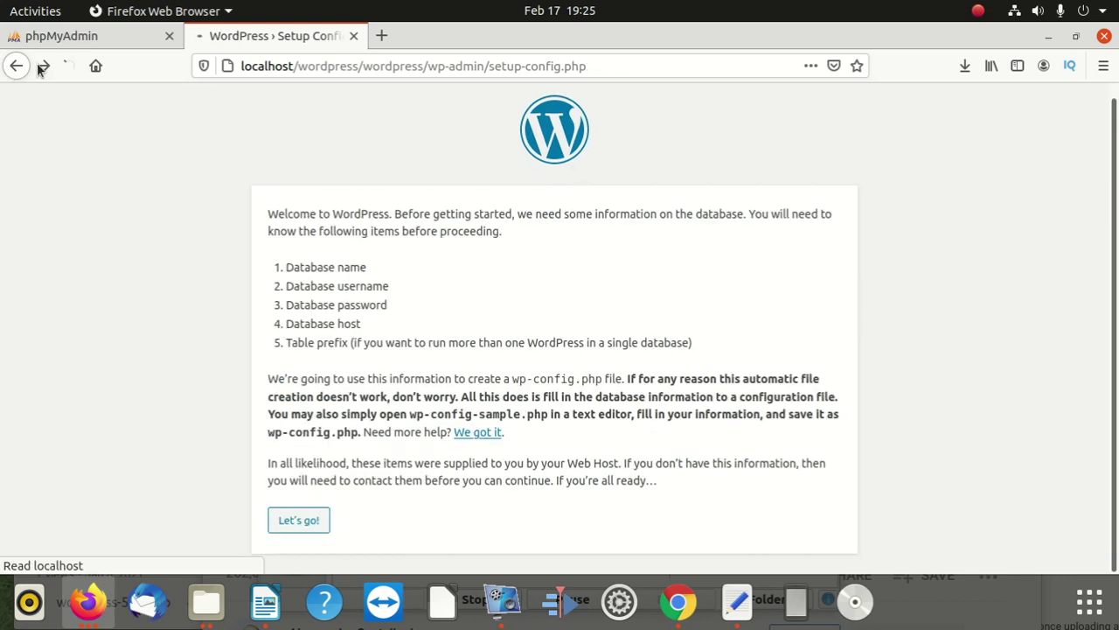
{"action": "left_click", "coordinate": [361, 68]}
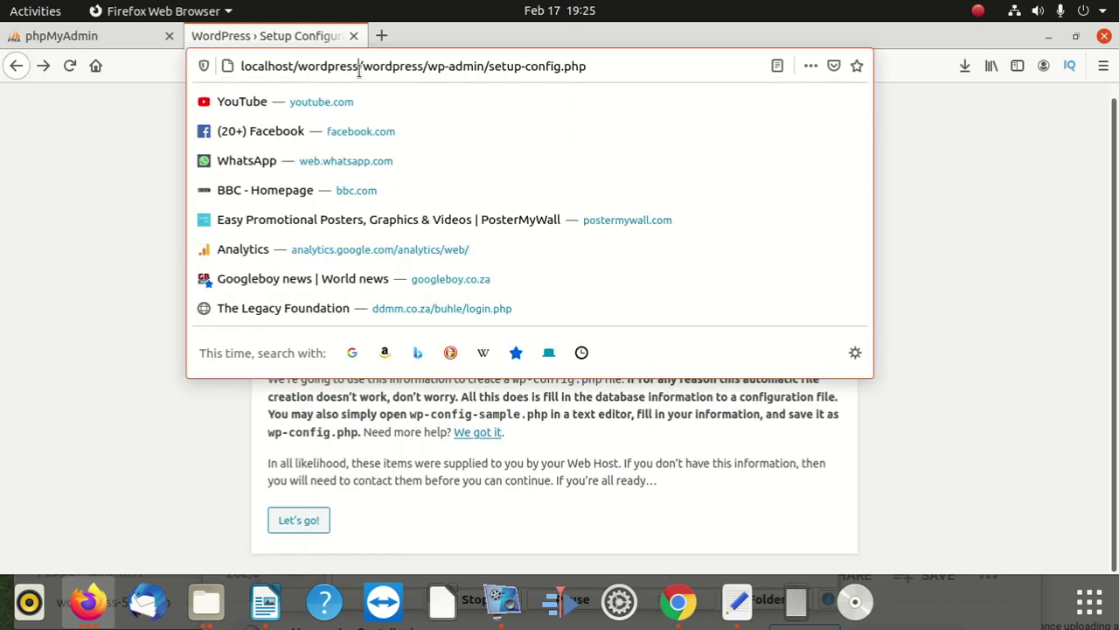
{"action": "left_click", "coordinate": [359, 69]}
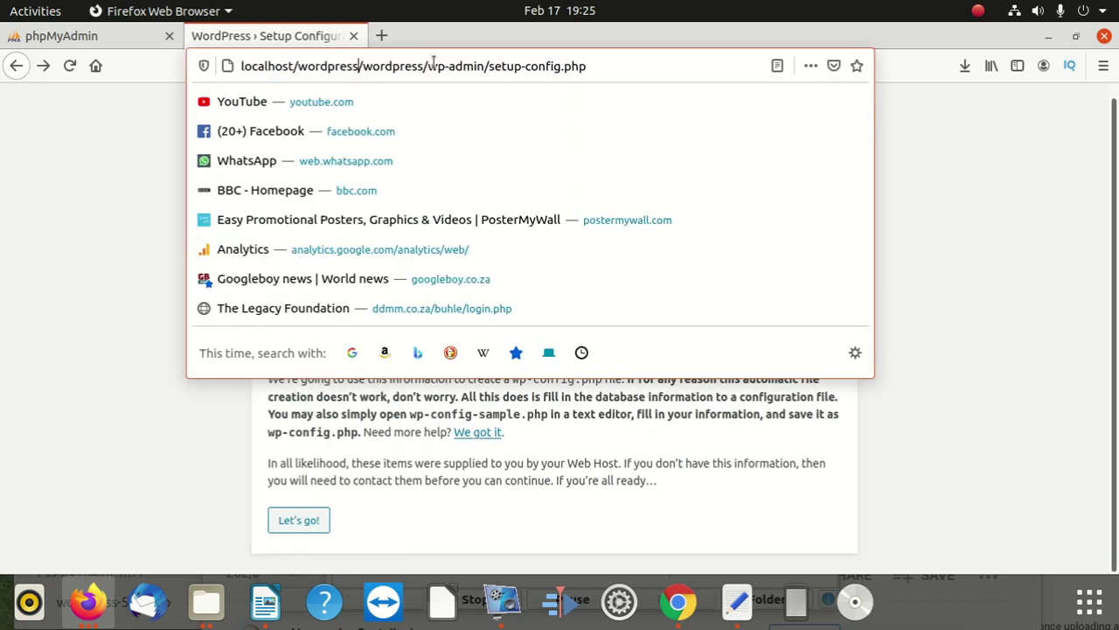
{"action": "left_click_drag", "start_coordinate": [429, 65], "coordinate": [907, 61]}
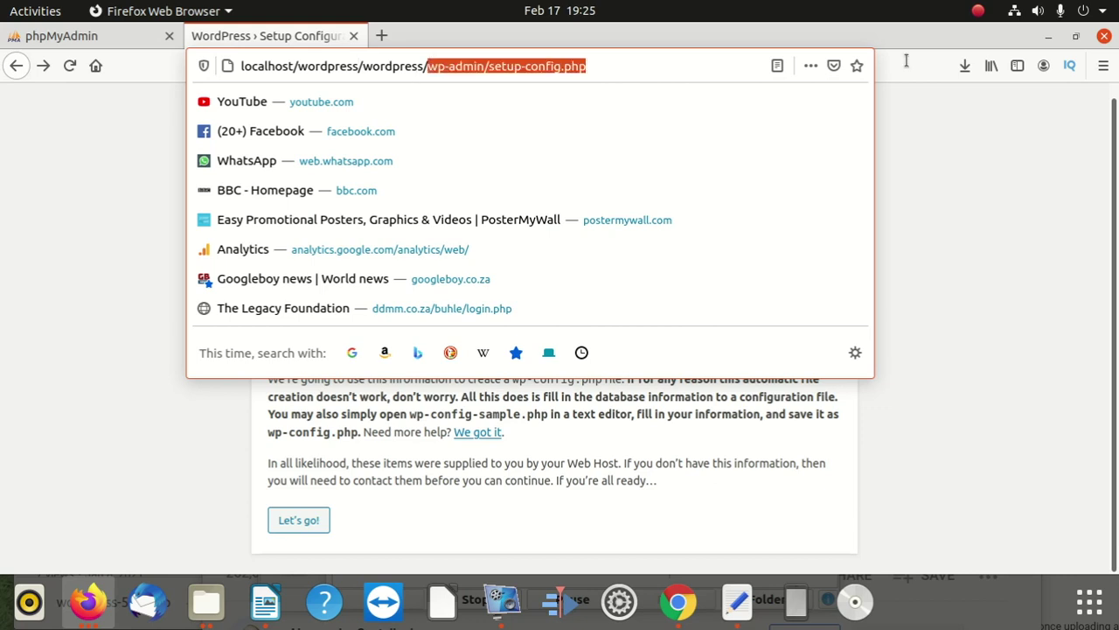
{"action": "key", "text": "BackSpace"}
{"action": "key", "text": "BackSpace"}
{"action": "key", "text": "BackSpace"}
{"action": "key", "text": "BackSpace"}
{"action": "key", "text": "BackSpace"}
{"action": "key", "text": "BackSpace"}
{"action": "key", "text": "BackSpace"}
{"action": "key", "text": "BackSpace"}
{"action": "key", "text": "BackSpace"}
{"action": "key", "text": "BackSpace"}
{"action": "key", "text": "BackSpace"}
{"action": "key", "text": "BackSpace"}
{"action": "key", "text": "BackSpace"}
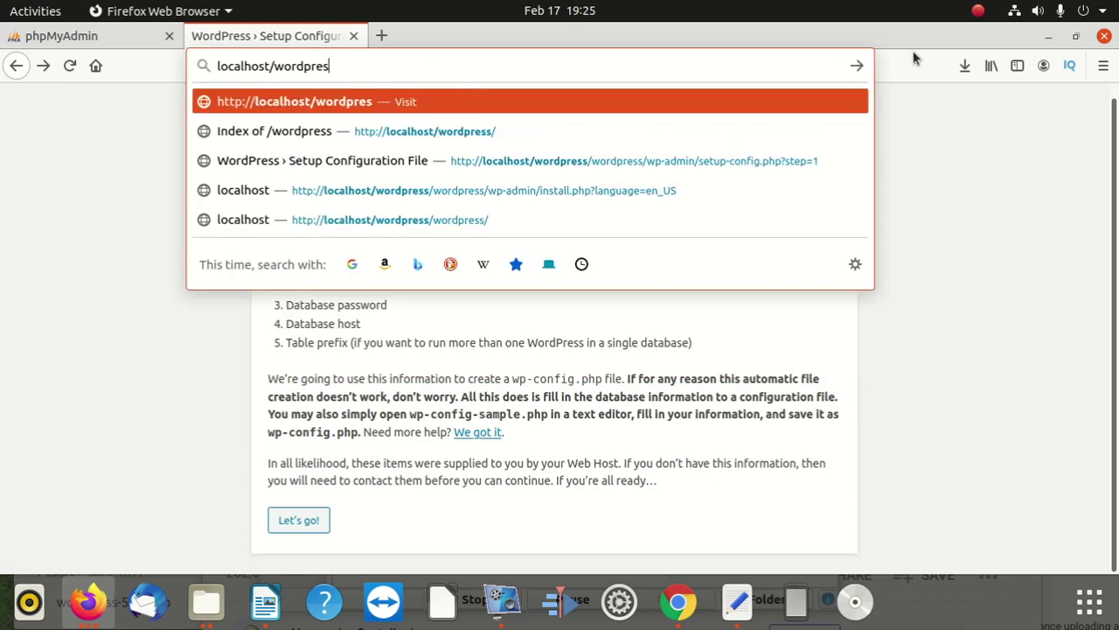
{"action": "key", "text": "BackSpace"}
{"action": "key", "text": "BackSpace"}
{"action": "key", "text": "BackSpace"}
{"action": "key", "text": "BackSpace"}
{"action": "key", "text": "BackSpace"}
{"action": "key", "text": "BackSpace"}
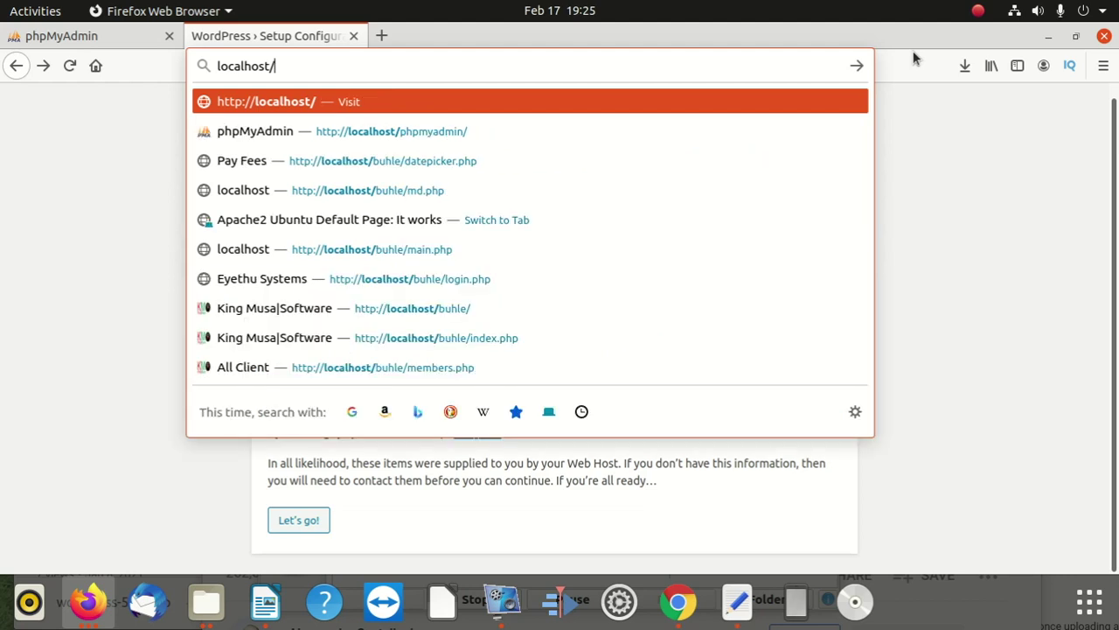
{"action": "key", "text": "Return"}
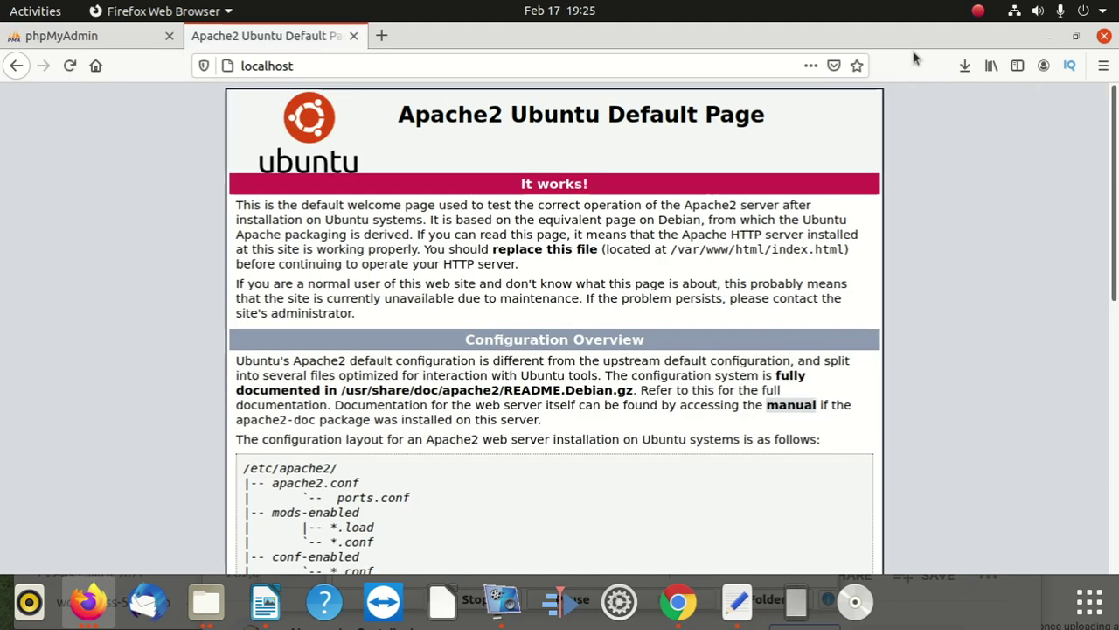
Extend the address to localhost/wordpress/ to load the setup welcome page.
{"action": "left_click", "coordinate": [369, 74]}
{"action": "left_click", "coordinate": [368, 72]}
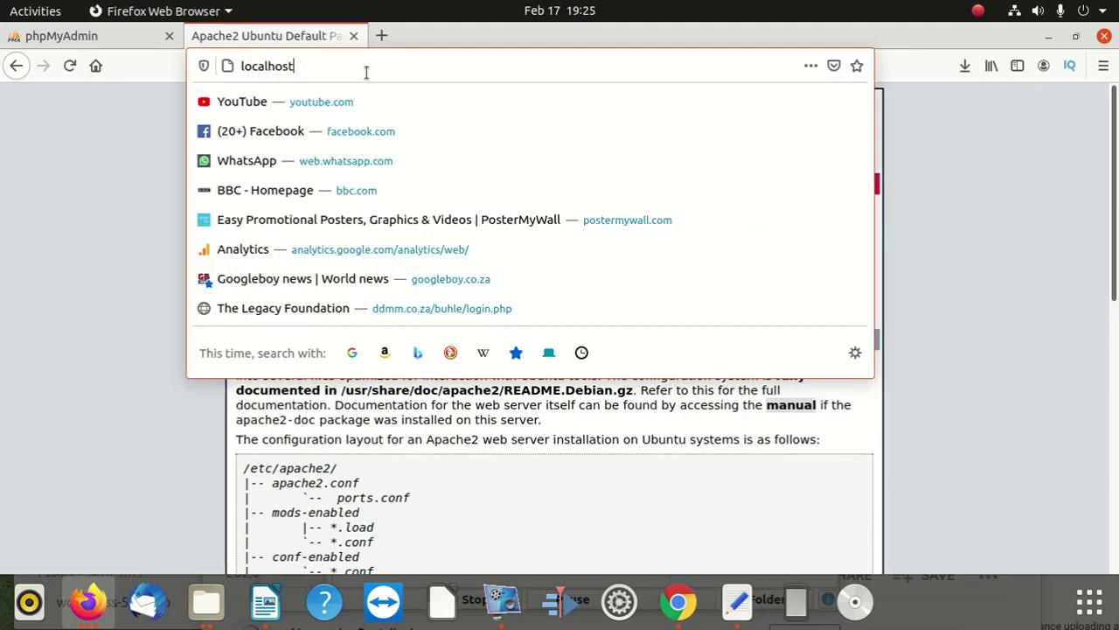
{"action": "type", "text": "/"}
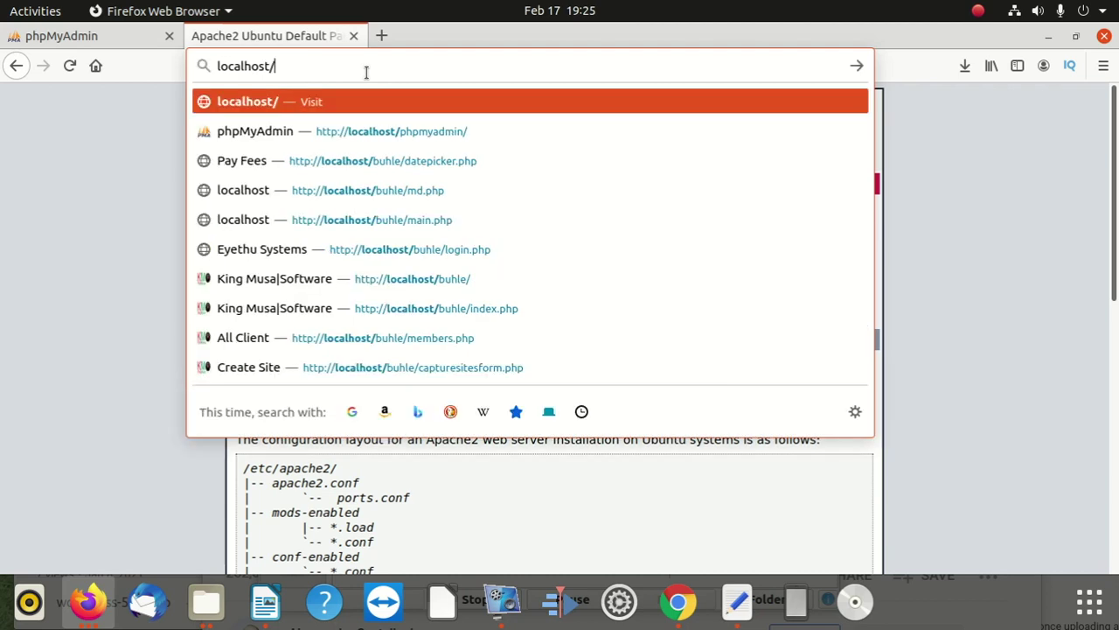
{"action": "type", "text": "wordpress/"}
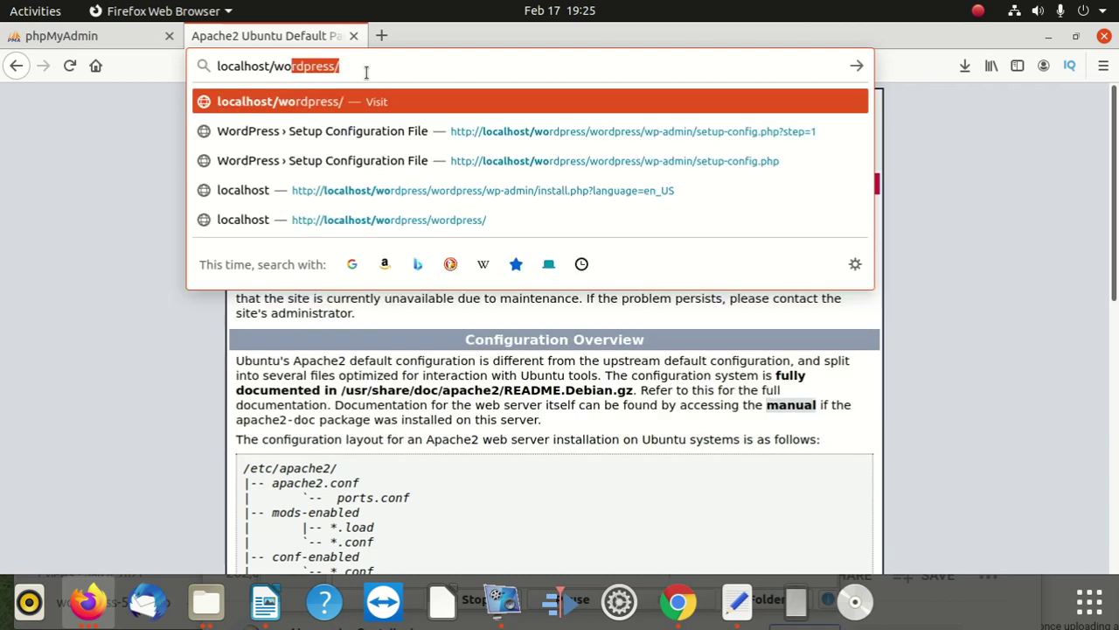
{"action": "key", "text": "Return"}
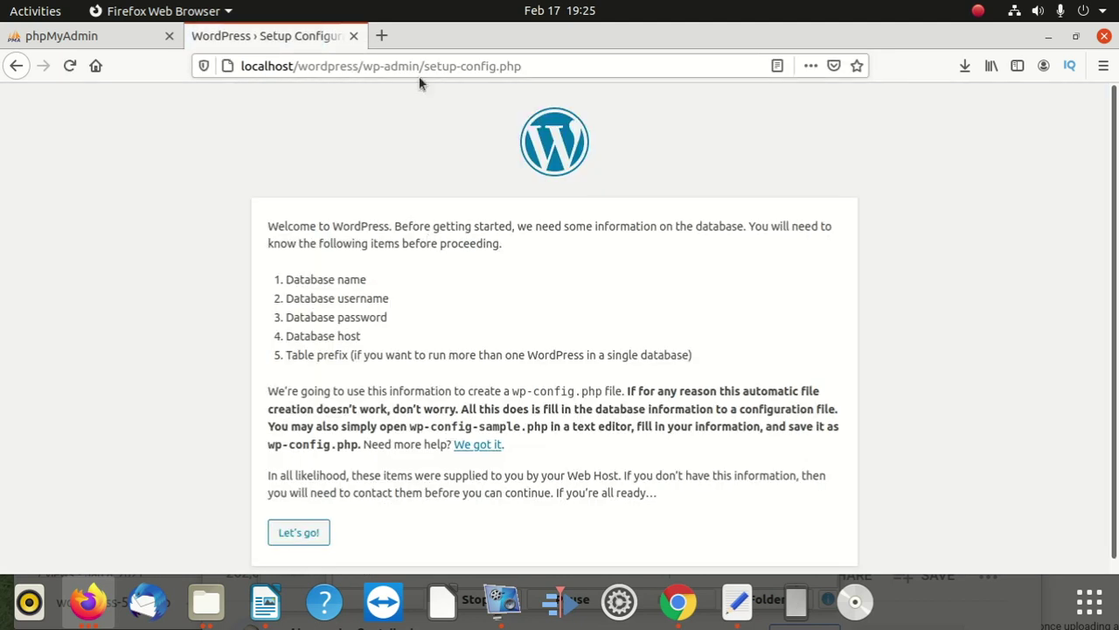
Start the setup and replace the database username and password in the connection form.
{"action": "scroll", "coordinate": [367, 454], "scroll_direction": "down", "scroll_amount": 1}
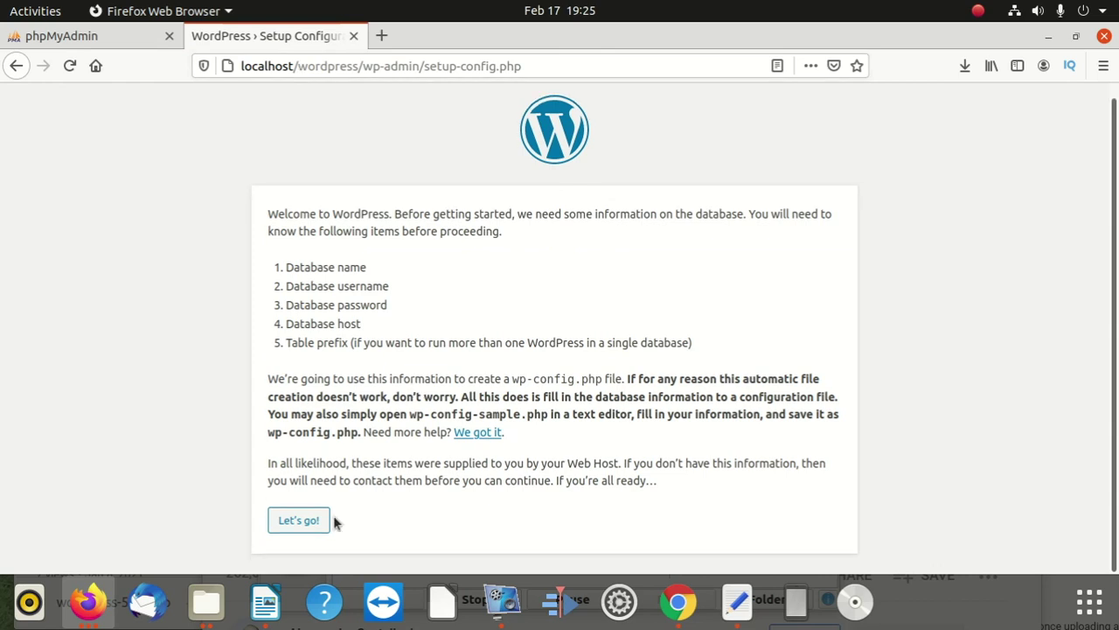
{"action": "left_click", "coordinate": [308, 523]}
{"action": "left_click", "coordinate": [457, 305]}
{"action": "type", "text": "musausername"}
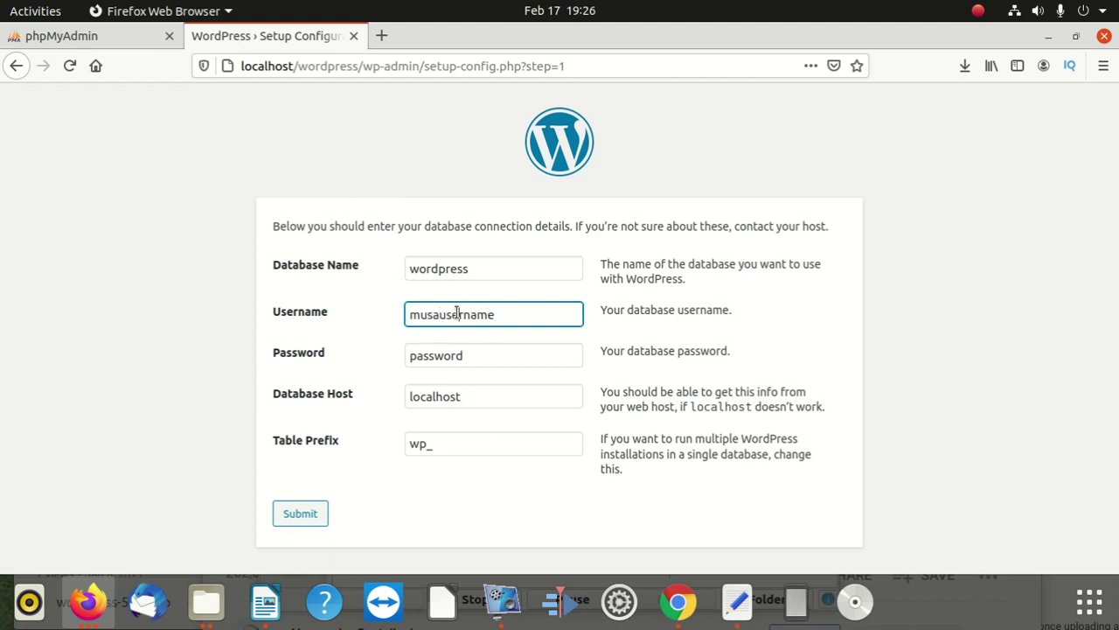
{"action": "double_click", "coordinate": [457, 313]}
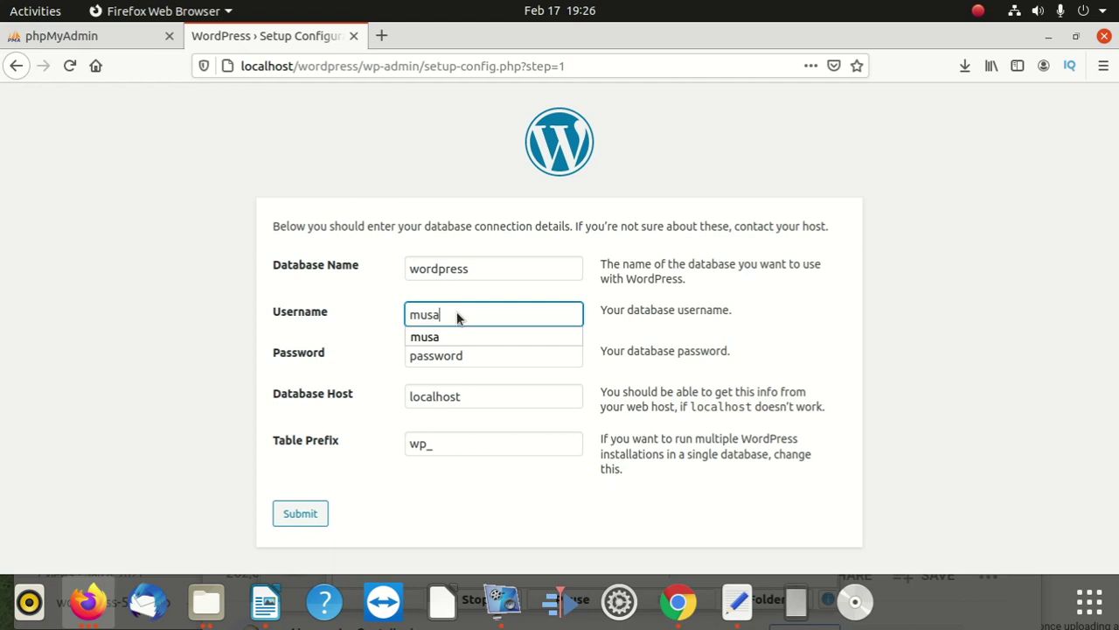
{"action": "left_click", "coordinate": [439, 361]}
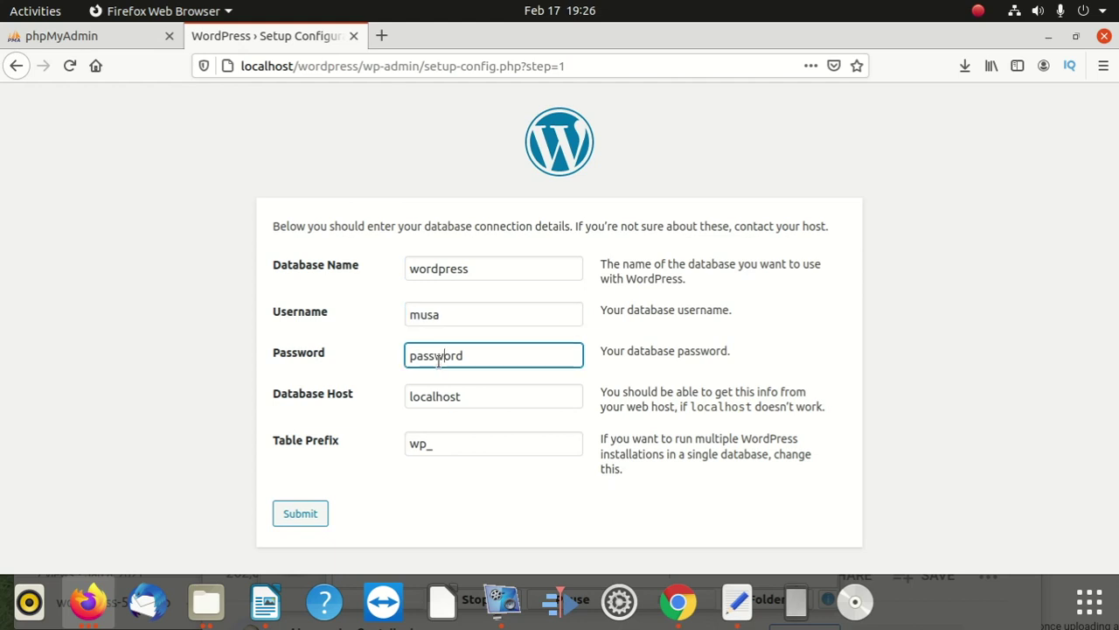
{"action": "double_click", "coordinate": [439, 359]}
Submit the connection details and copy the 'Unable to write to wp-config.php' message.
{"action": "left_click", "coordinate": [297, 514]}
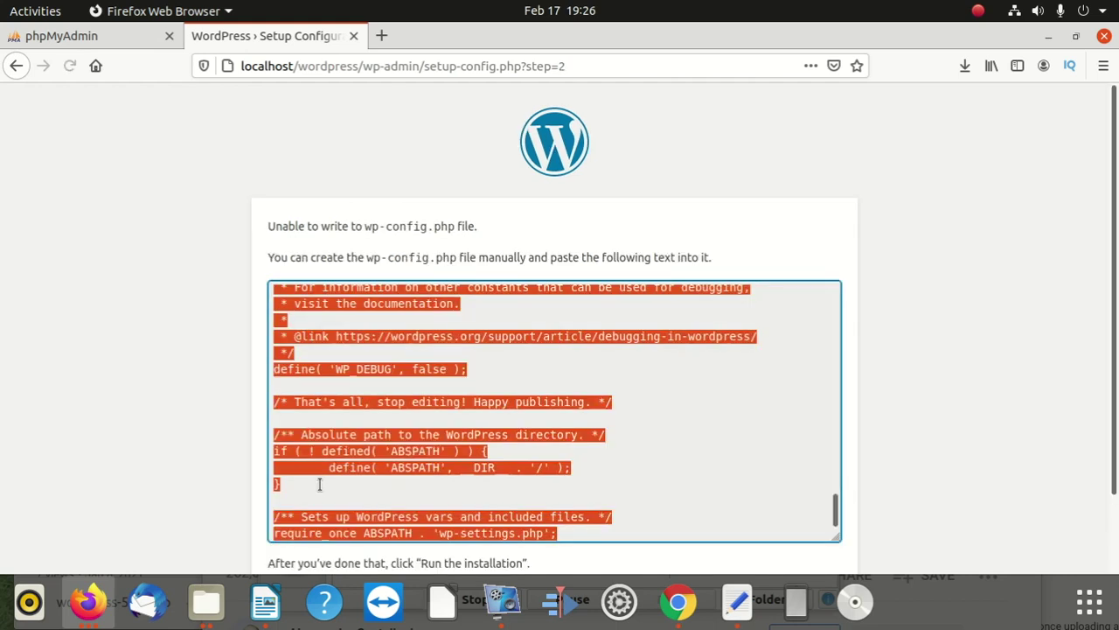
{"action": "left_click_drag", "start_coordinate": [781, 271], "coordinate": [308, 224]}
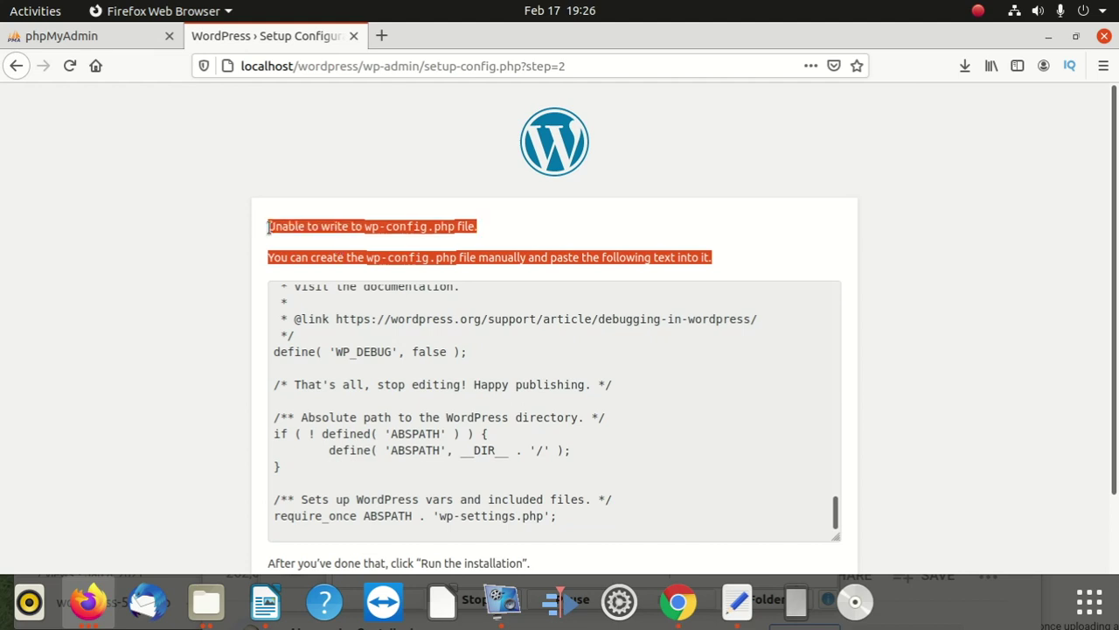
{"action": "right_click", "coordinate": [311, 226]}
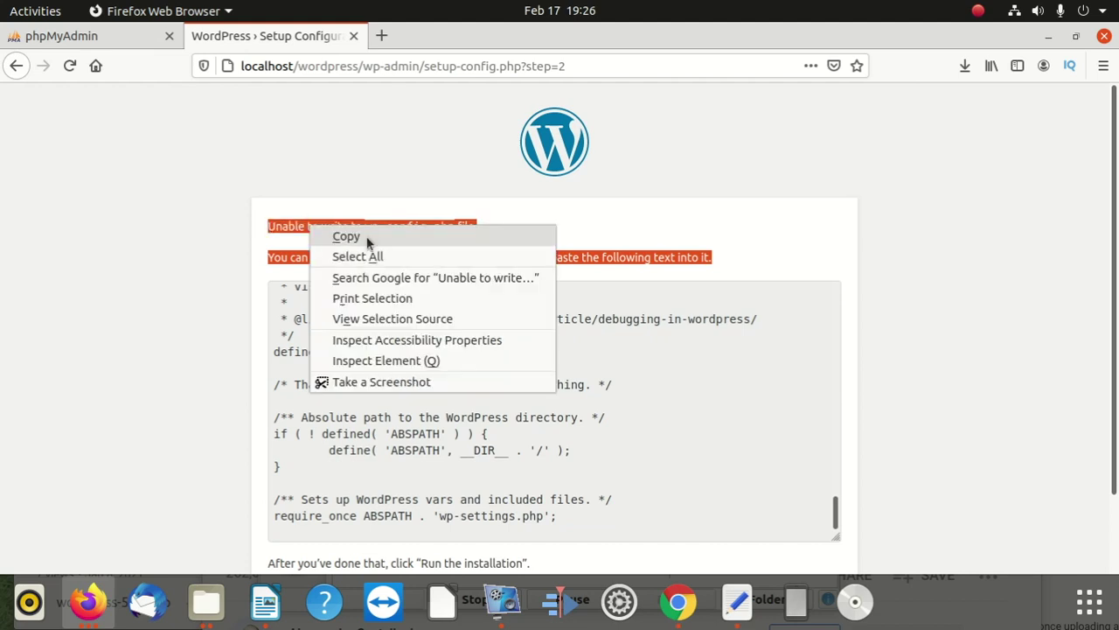
{"action": "left_click", "coordinate": [370, 237]}
{"action": "scroll", "coordinate": [537, 466], "scroll_direction": "down", "scroll_amount": 2}
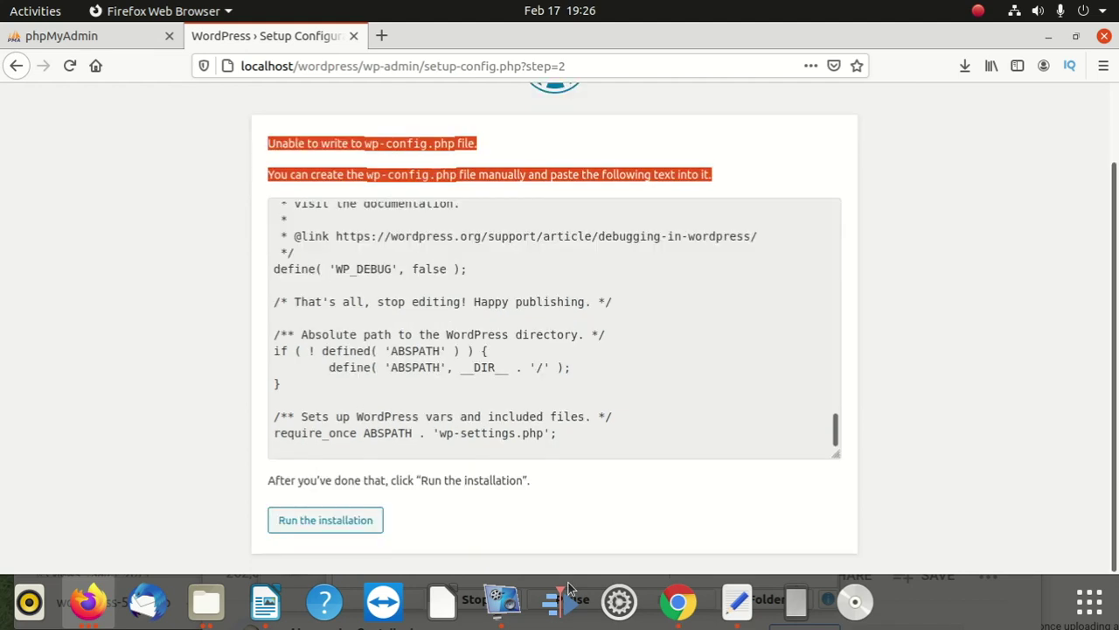
Paste the copied message into a new Text Editor document and return to Firefox.
{"action": "left_click", "coordinate": [755, 616]}
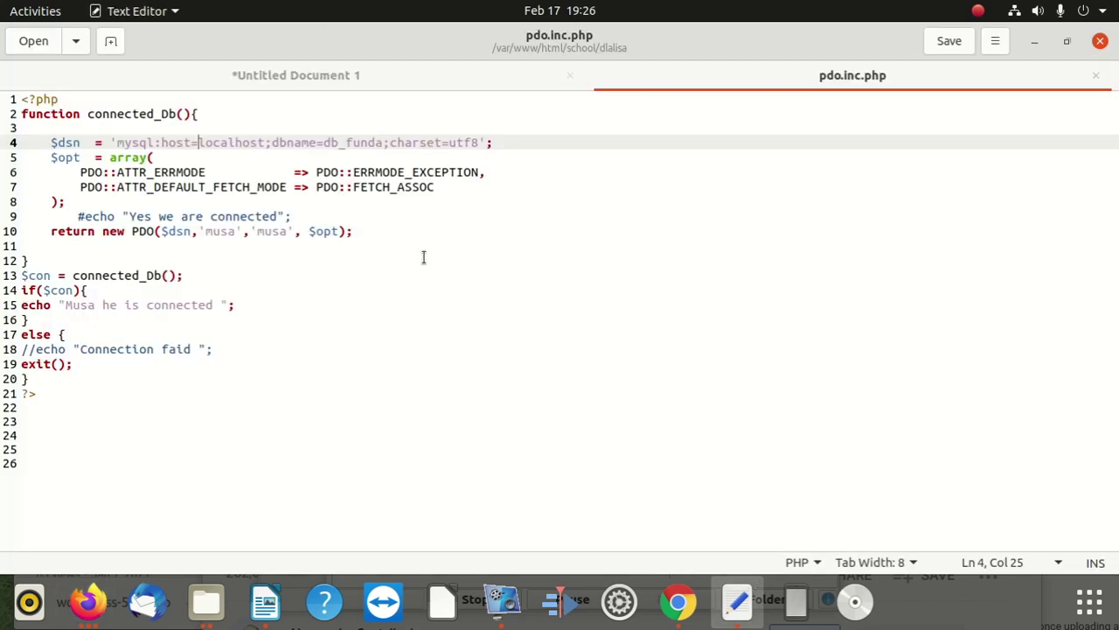
{"action": "left_click", "coordinate": [110, 41]}
{"action": "key", "text": "ctrl+v"}
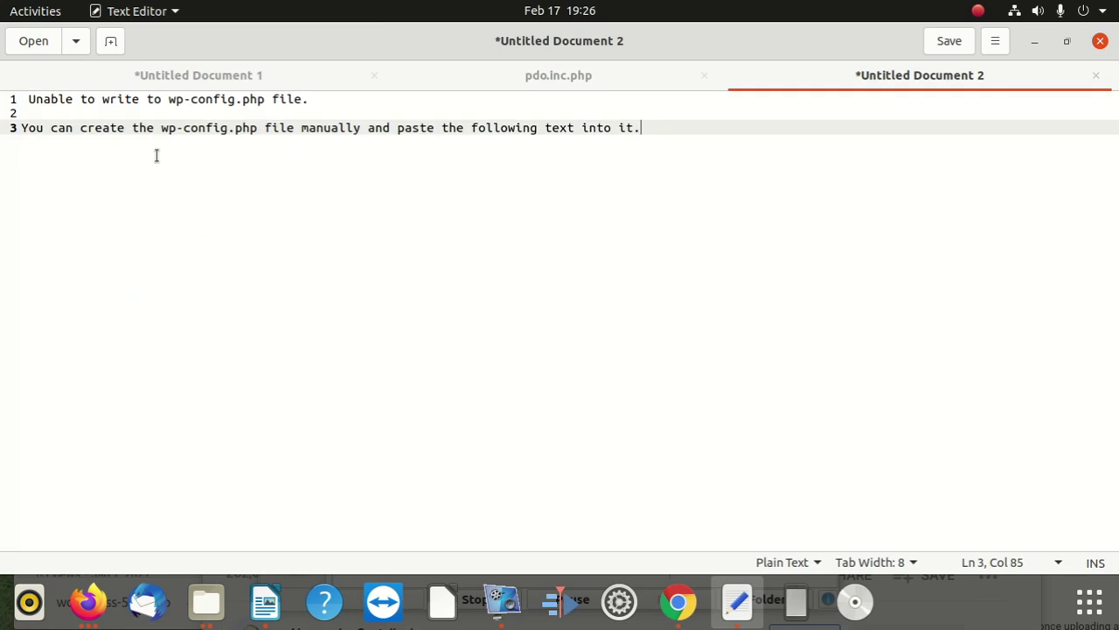
{"action": "left_click_drag", "start_coordinate": [720, 55], "coordinate": [677, 522]}
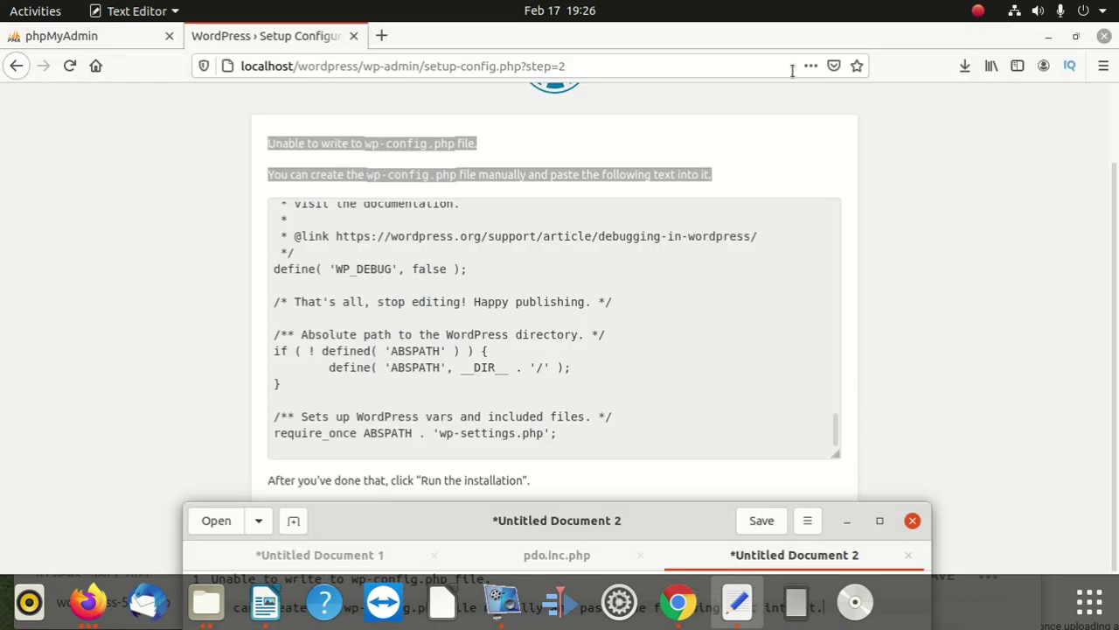
{"action": "left_click", "coordinate": [845, 166]}
{"action": "scroll", "coordinate": [602, 301], "scroll_direction": "up", "scroll_amount": 3}
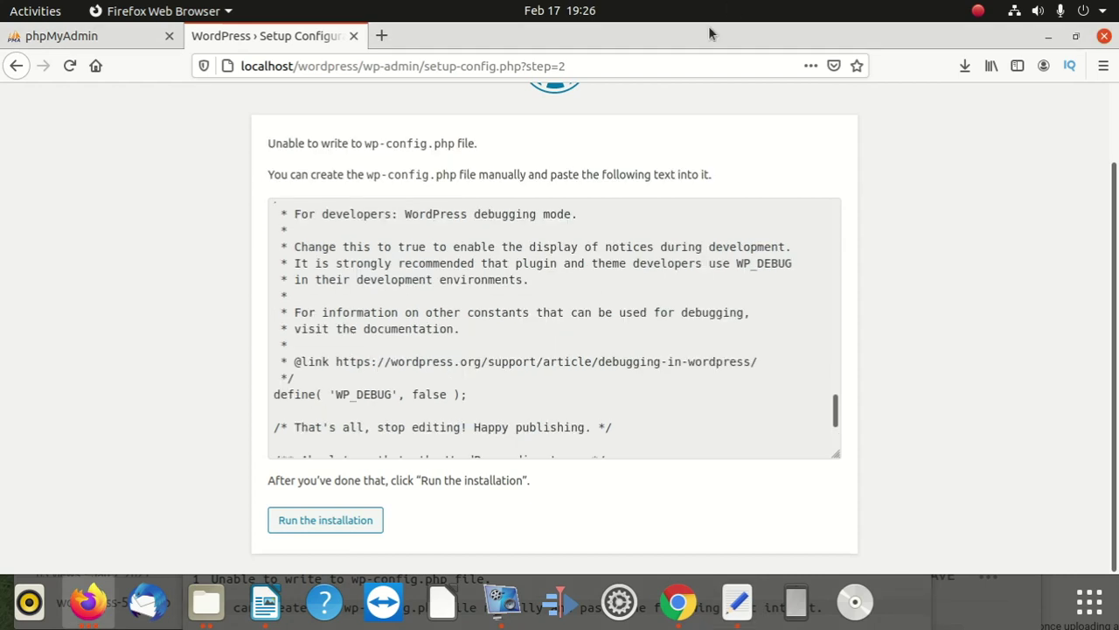
Open the wordpress folder in /var/www/html in Files and launch a terminal there.
{"action": "left_click_drag", "start_coordinate": [709, 25], "coordinate": [657, 288]}
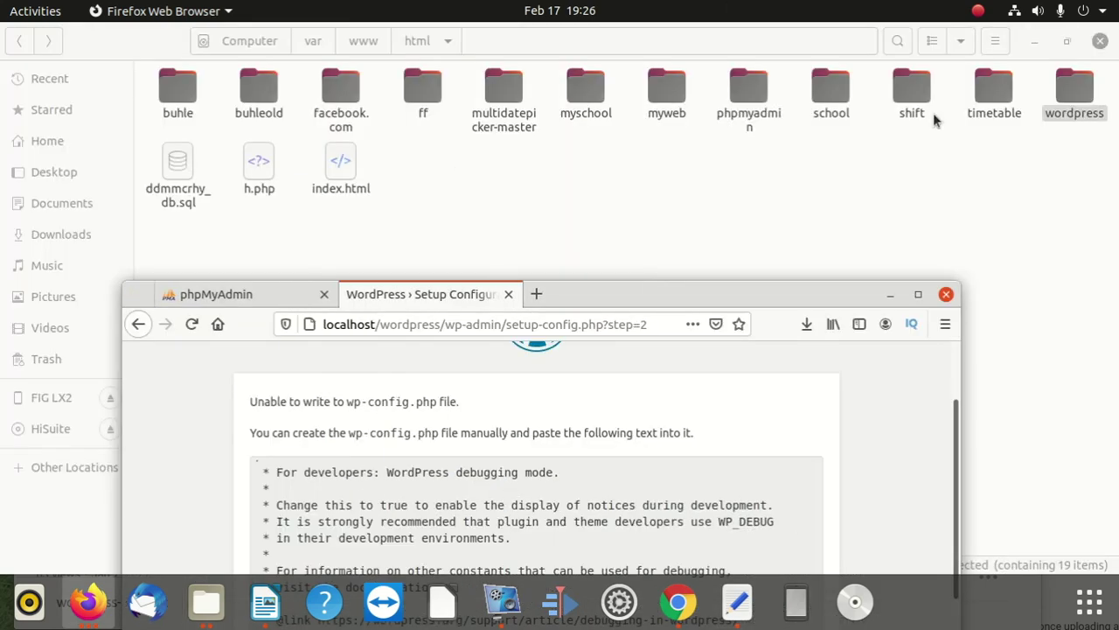
{"action": "right_click", "coordinate": [1074, 88]}
{"action": "left_click", "coordinate": [1074, 88]}
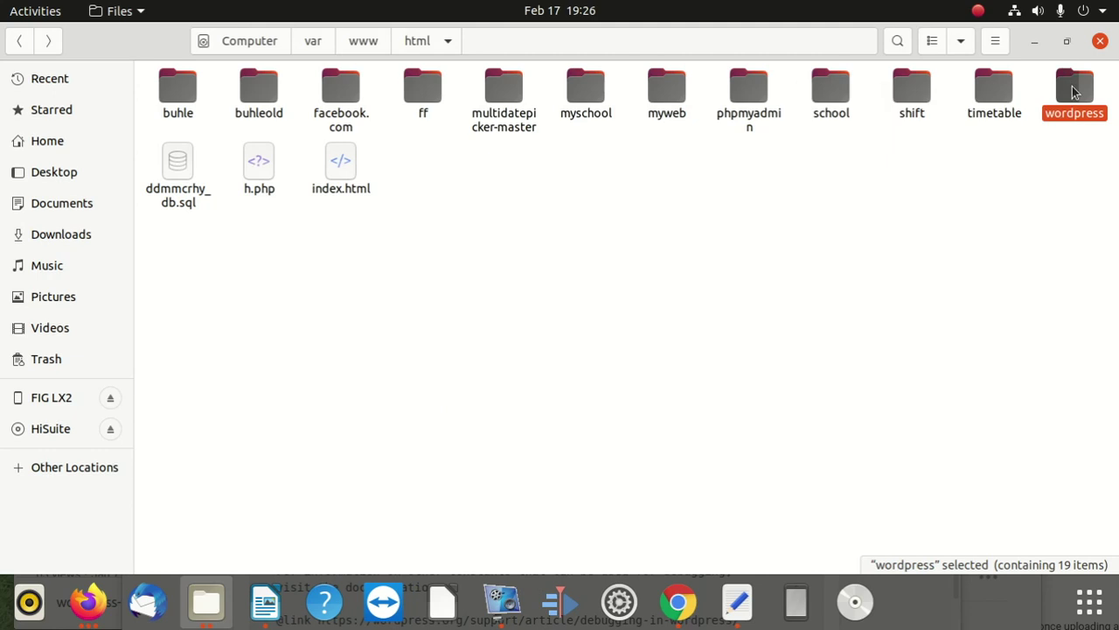
{"action": "double_click", "coordinate": [1074, 88]}
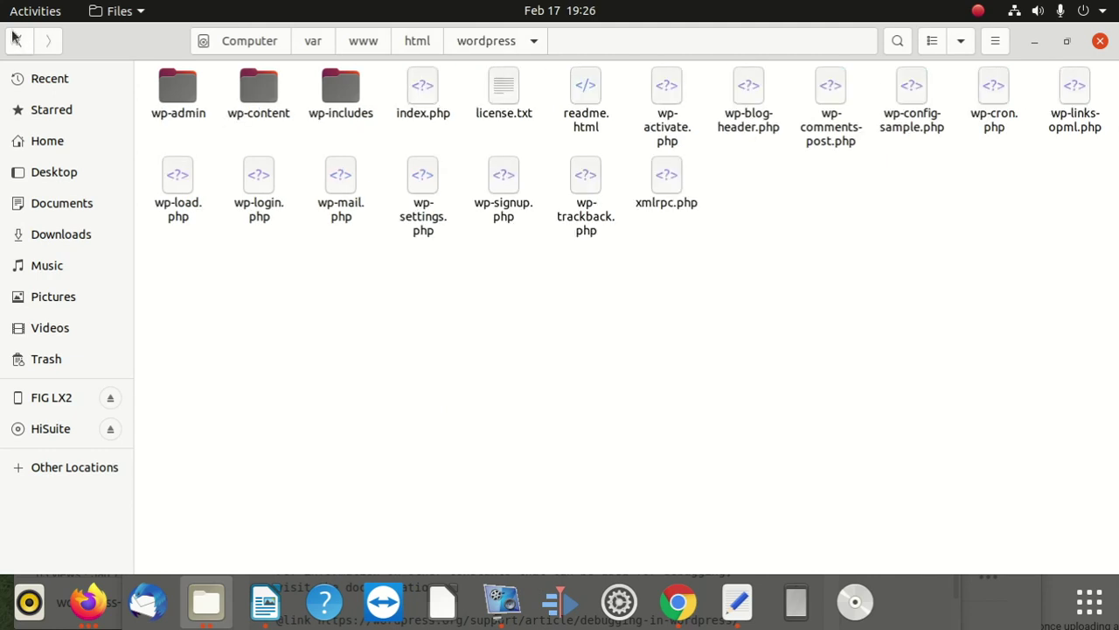
{"action": "right_click", "coordinate": [455, 330]}
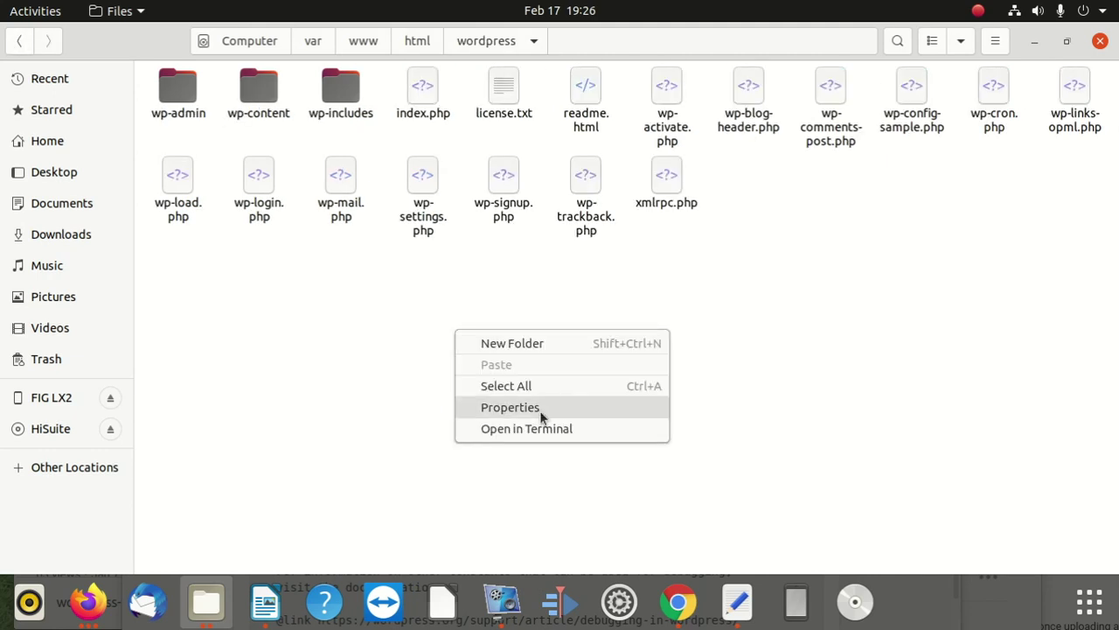
{"action": "left_click", "coordinate": [533, 444]}
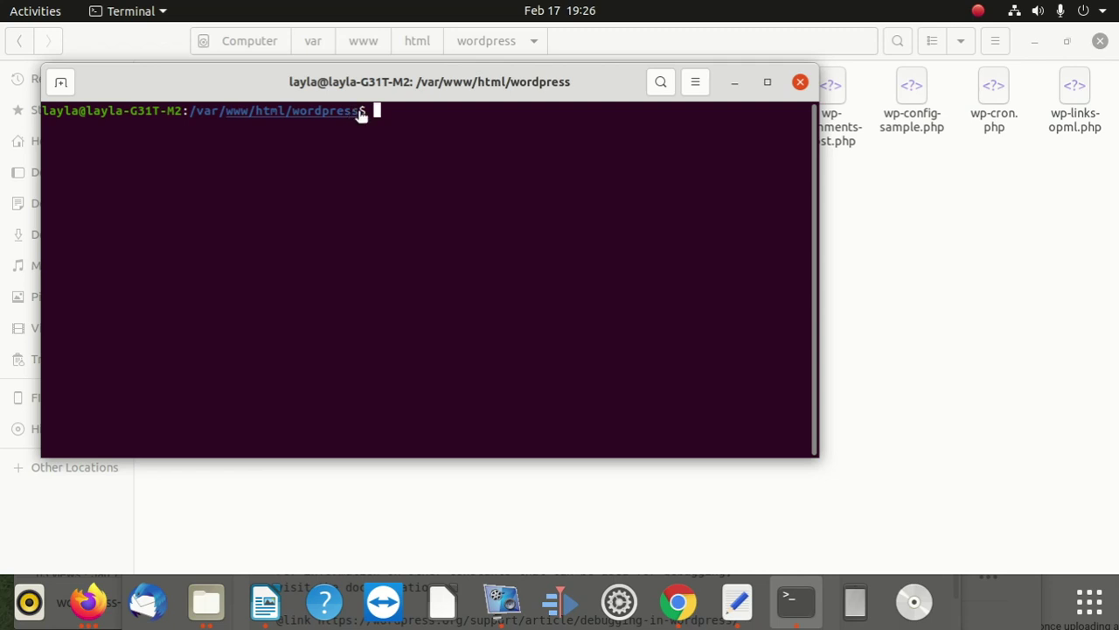
Go to the home directory with cd and become root via sudo su with the account password.
{"action": "key", "text": "Return"}
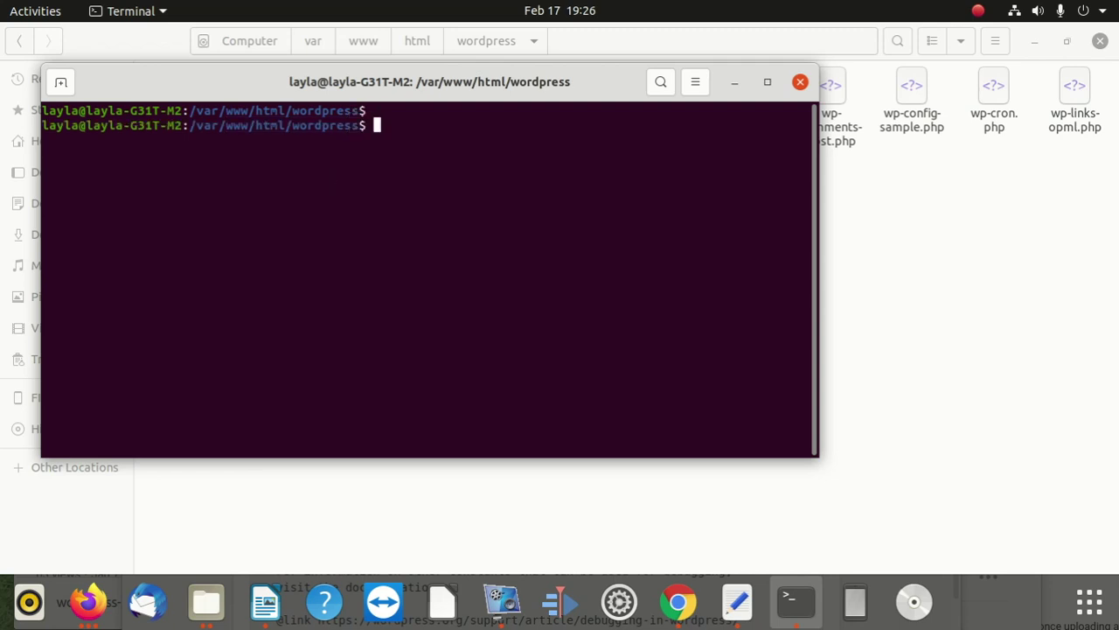
{"action": "type", "text": "xs"}
{"action": "key", "text": "BackSpace"}
{"action": "key", "text": "BackSpace"}
{"action": "type", "text": "cd"}
{"action": "key", "text": "Return"}
{"action": "type", "text": "sudo s"}
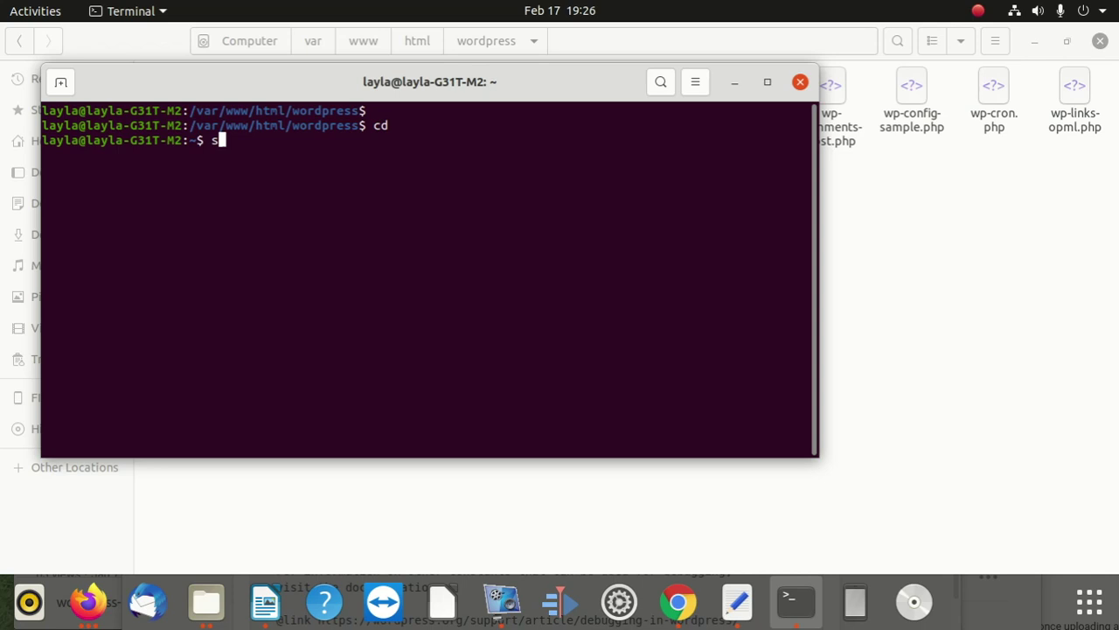
{"action": "type", "text": "u"}
{"action": "key", "text": "Return"}
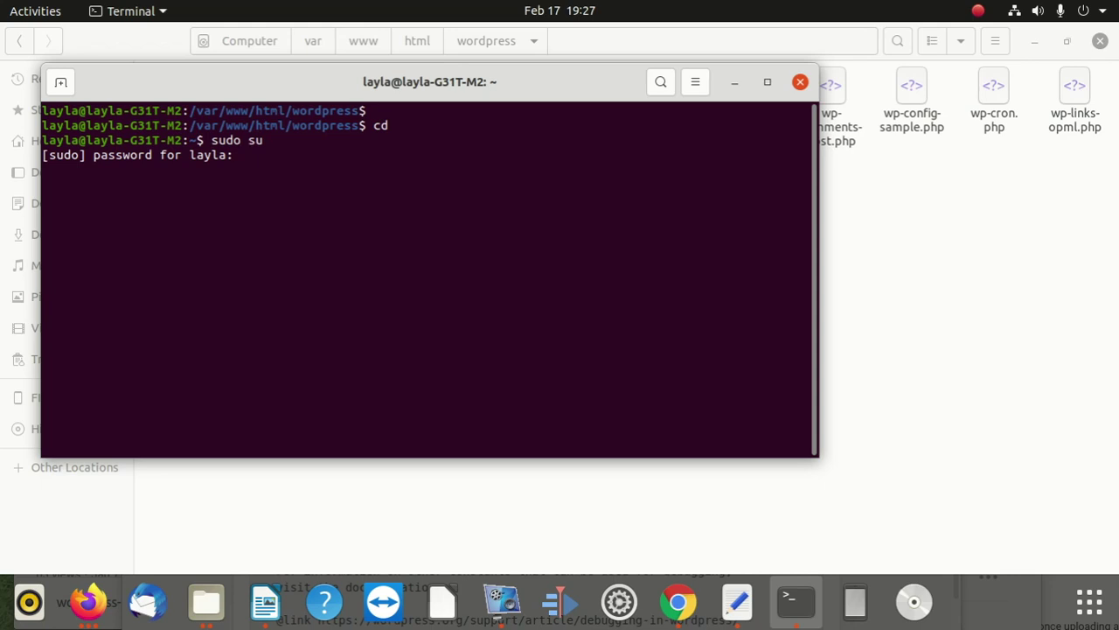
{"action": "key", "text": "Return"}
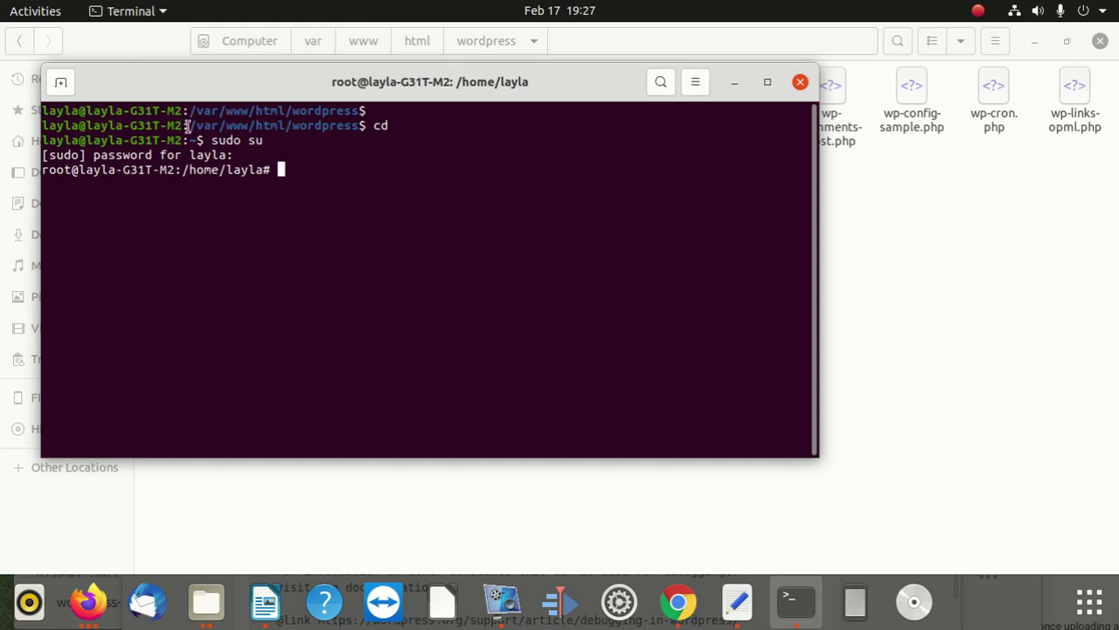
Run chmod -R 777 on the copied /var/www/html/wordpress path.
{"action": "left_click_drag", "start_coordinate": [186, 125], "coordinate": [360, 125]}
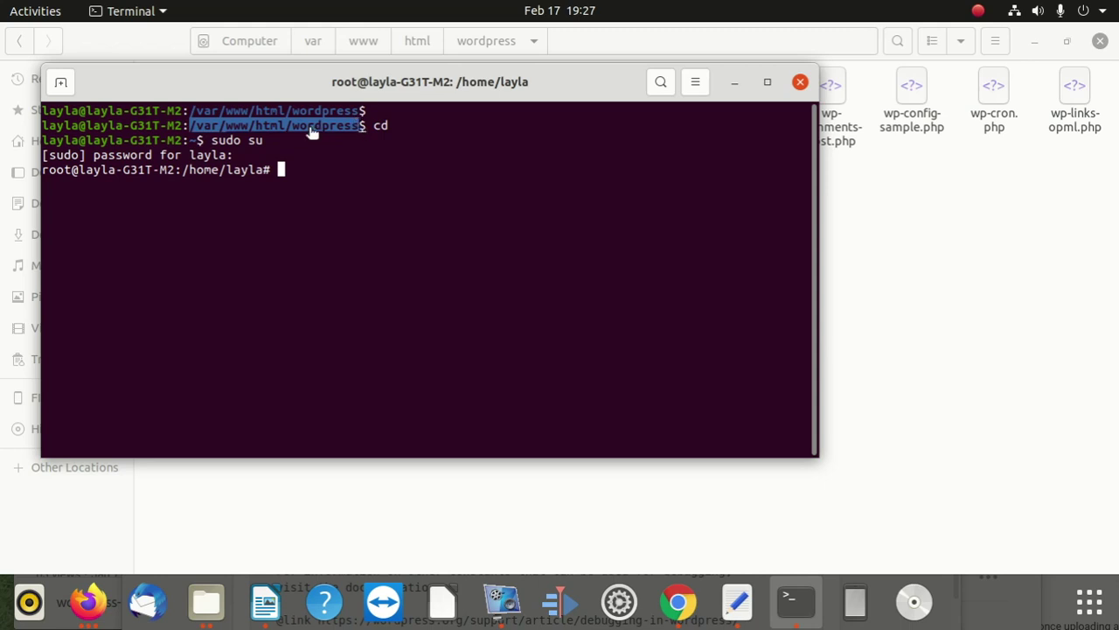
{"action": "right_click", "coordinate": [312, 129]}
{"action": "left_click", "coordinate": [357, 182]}
{"action": "left_click", "coordinate": [345, 174]}
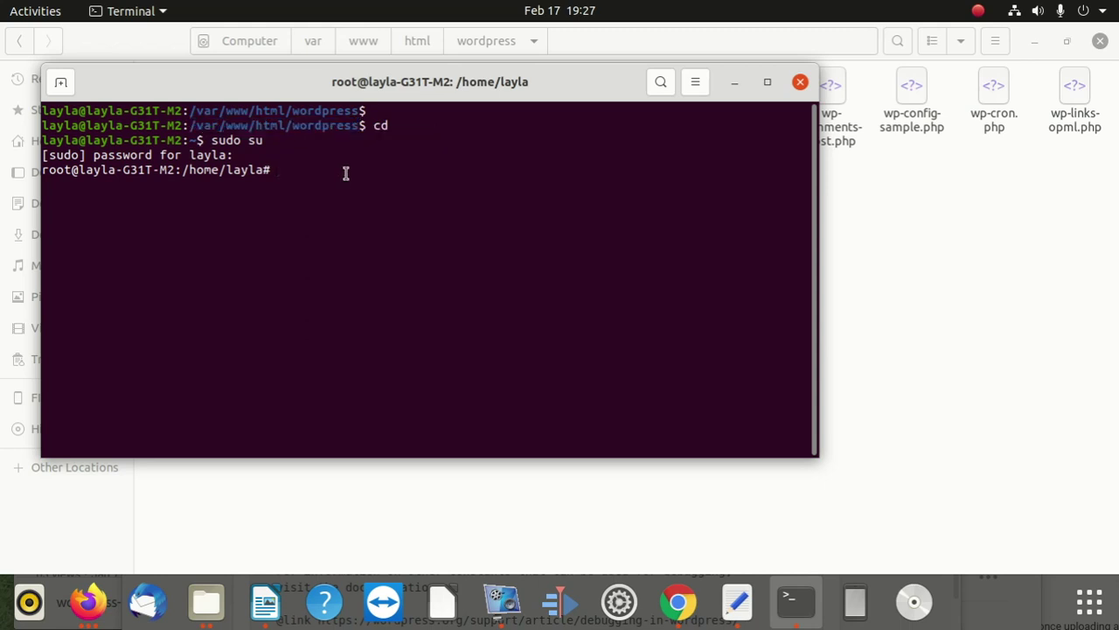
{"action": "type", "text": "s"}
{"action": "key", "text": "BackSpace"}
{"action": "type", "text": "chmod -R 777"}
{"action": "right_click", "coordinate": [456, 203]}
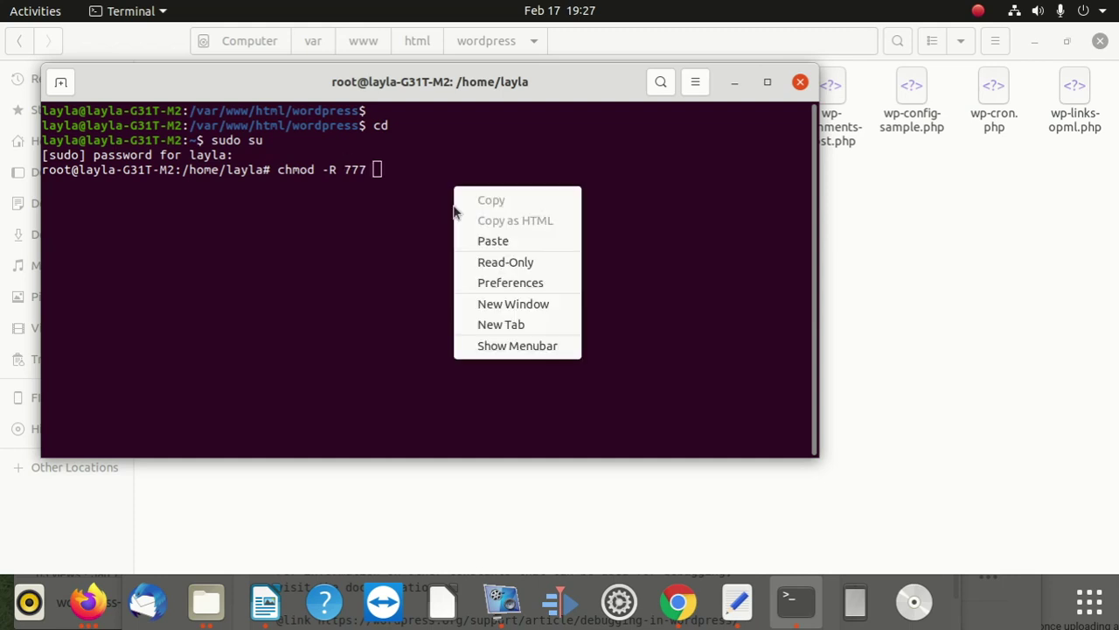
{"action": "left_click", "coordinate": [493, 240]}
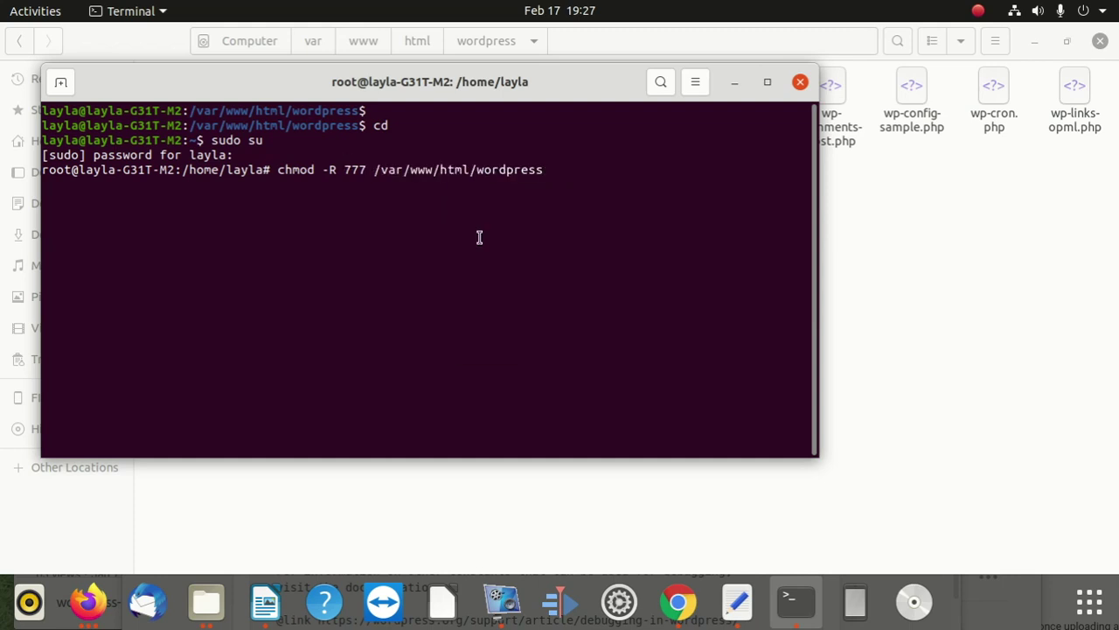
{"action": "key", "text": "Return"}
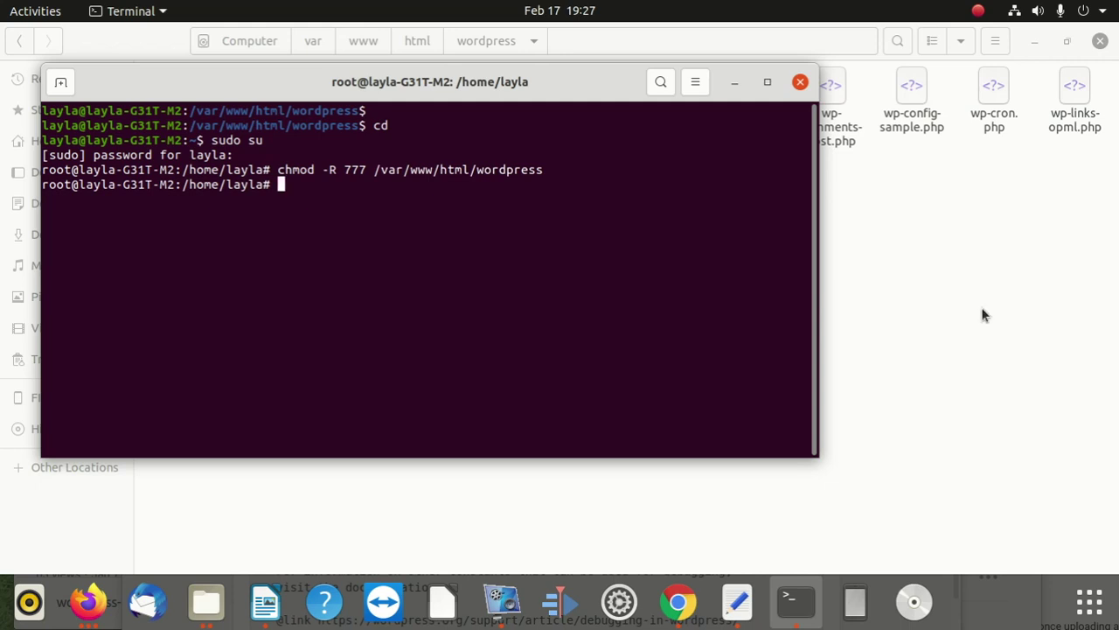
{"action": "left_click", "coordinate": [981, 307]}
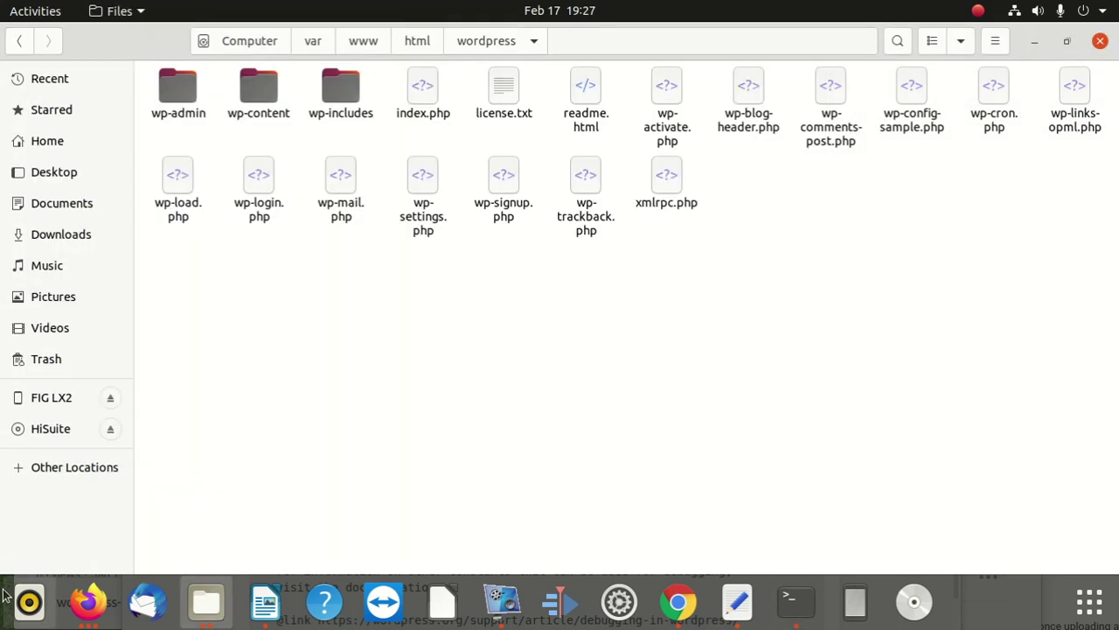
Maximize Firefox and return to the WordPress database details form.
{"action": "left_click", "coordinate": [87, 602]}
{"action": "left_click_drag", "start_coordinate": [610, 305], "coordinate": [534, 18]}
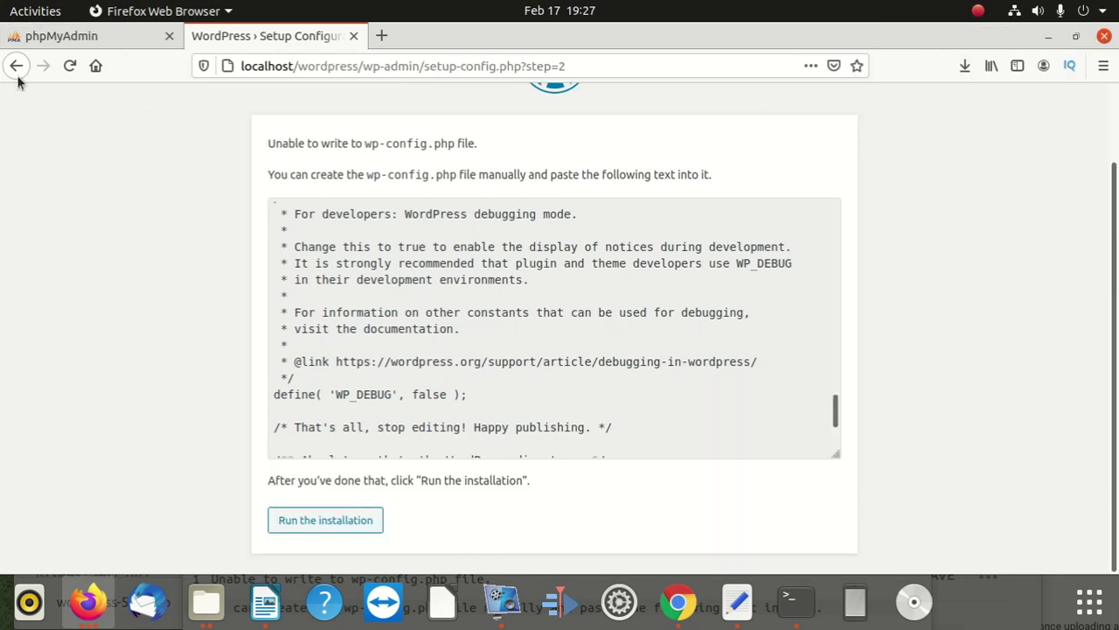
{"action": "right_click", "coordinate": [16, 66]}
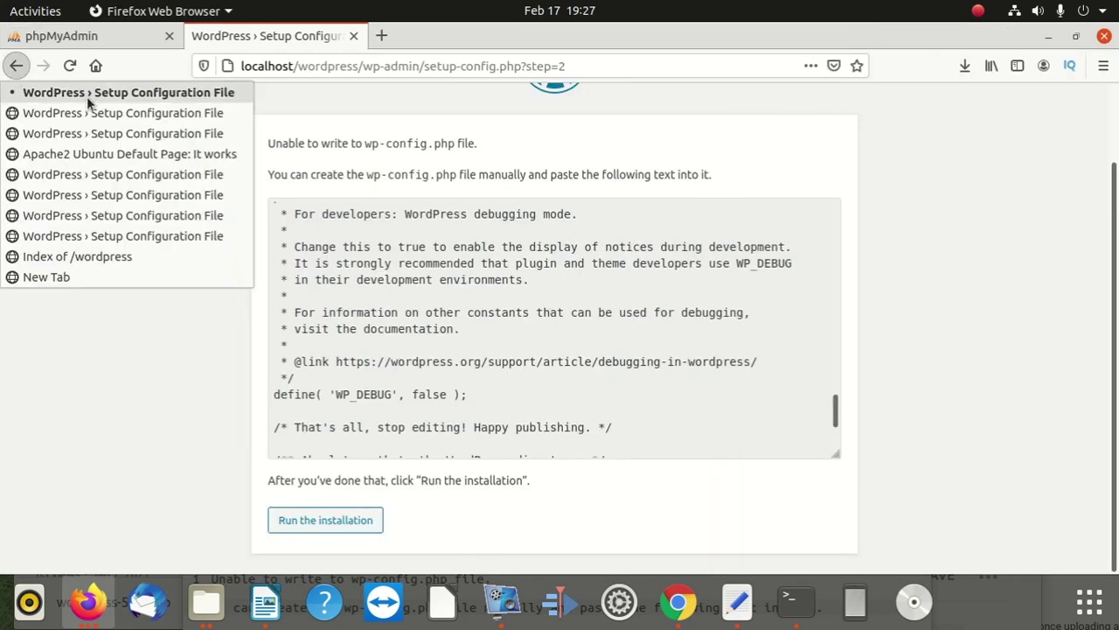
{"action": "left_click", "coordinate": [11, 72]}
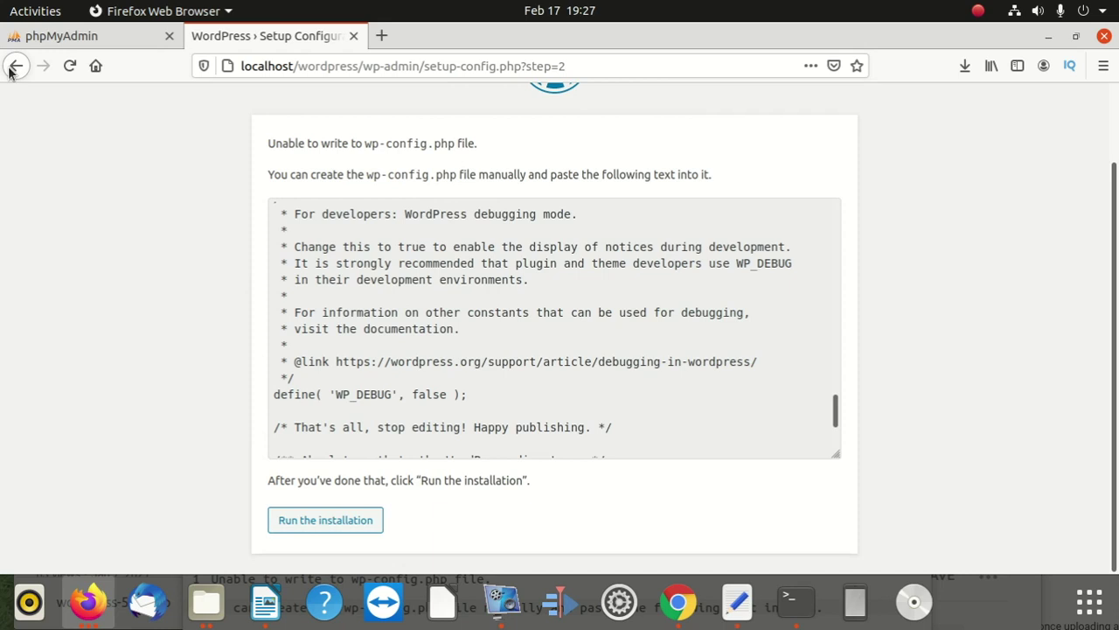
{"action": "left_click", "coordinate": [15, 66]}
Replace the database password with the corrected one and submit the connection details.
{"action": "left_click", "coordinate": [460, 354]}
{"action": "double_click", "coordinate": [461, 354]}
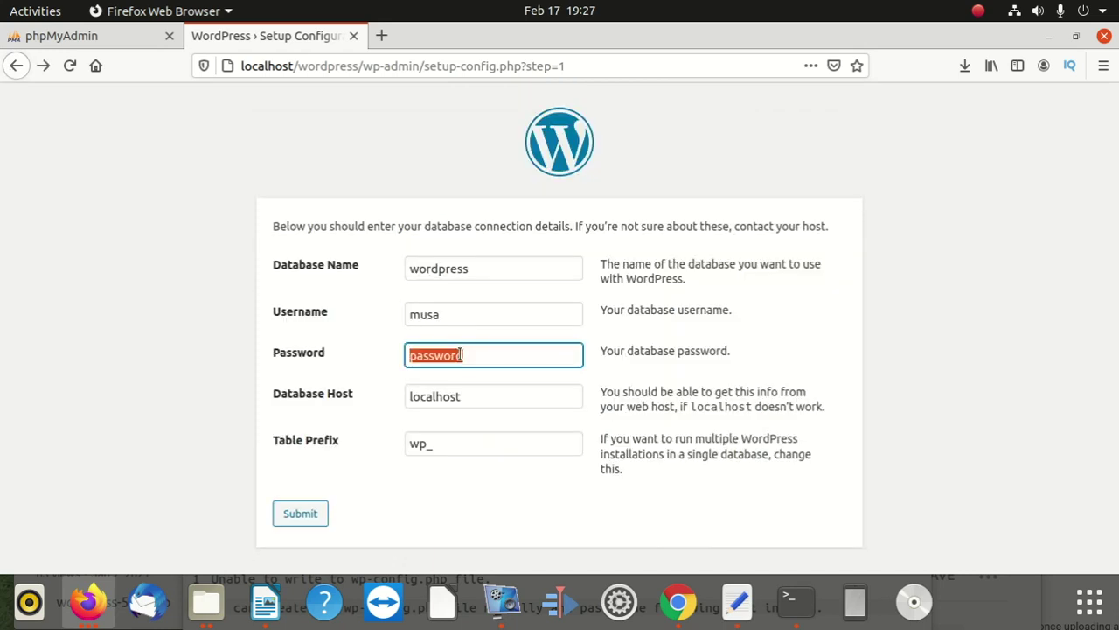
{"action": "key", "text": "BackSpace"}
{"action": "left_click", "coordinate": [286, 522]}
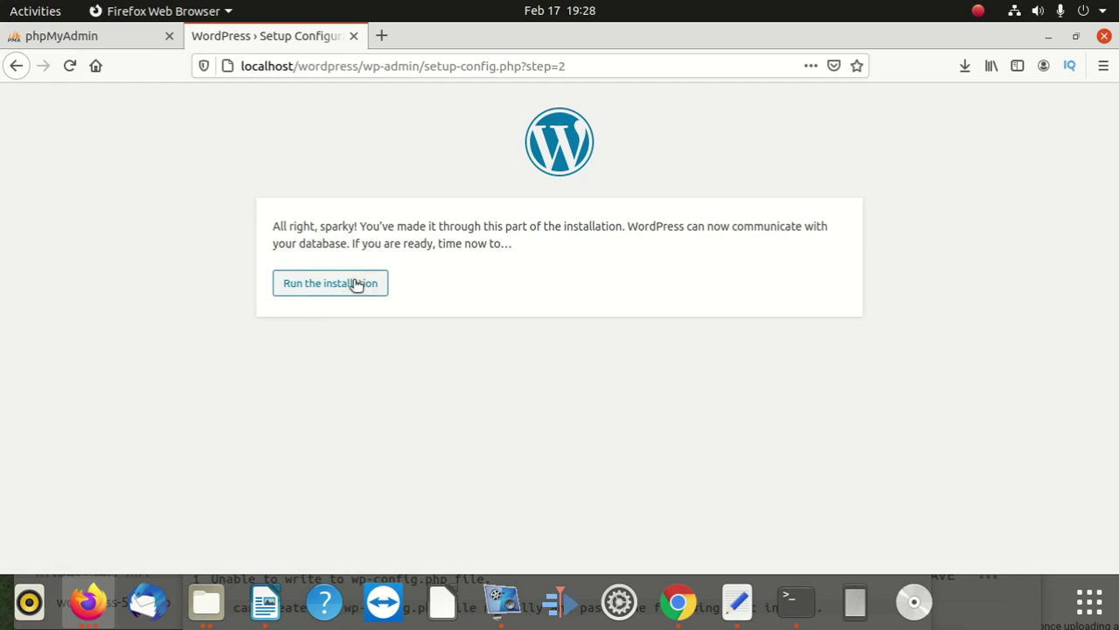
Start the installation and enter 'home website' as the Site Title.
{"action": "left_click", "coordinate": [356, 284]}
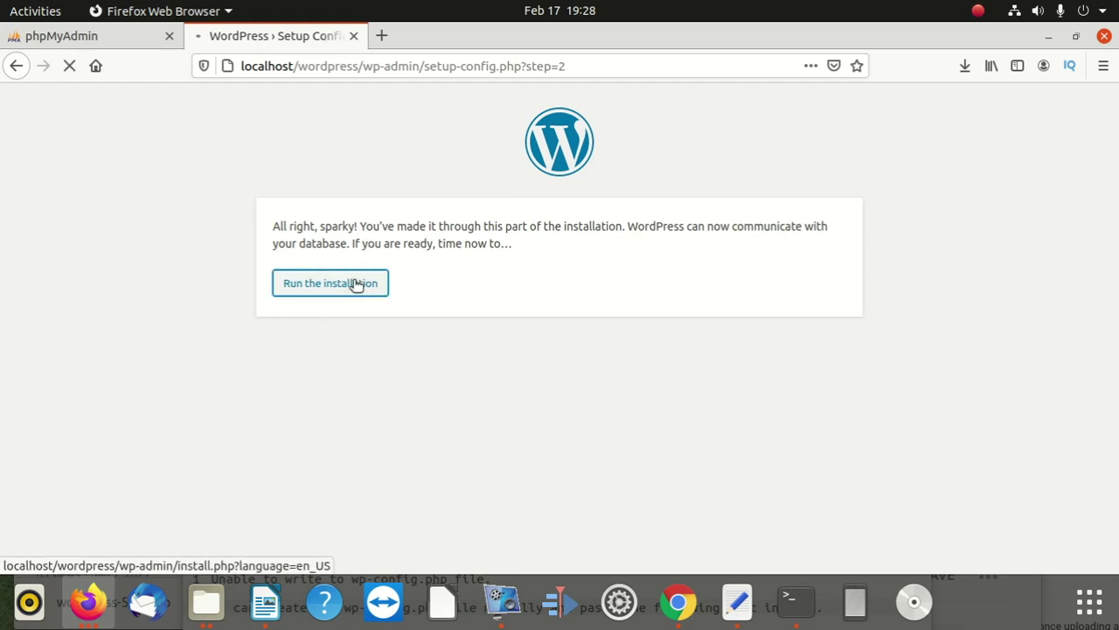
{"action": "scroll", "coordinate": [532, 310], "scroll_direction": "down", "scroll_amount": 5}
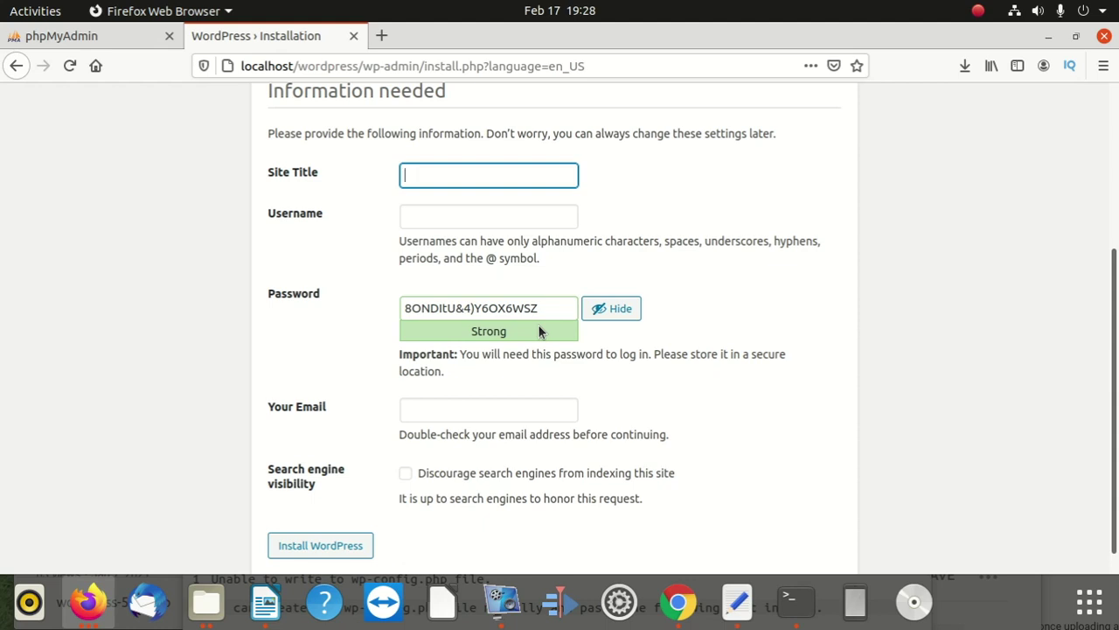
{"action": "scroll", "coordinate": [529, 262], "scroll_direction": "up", "scroll_amount": 1}
{"action": "left_click", "coordinate": [525, 232]}
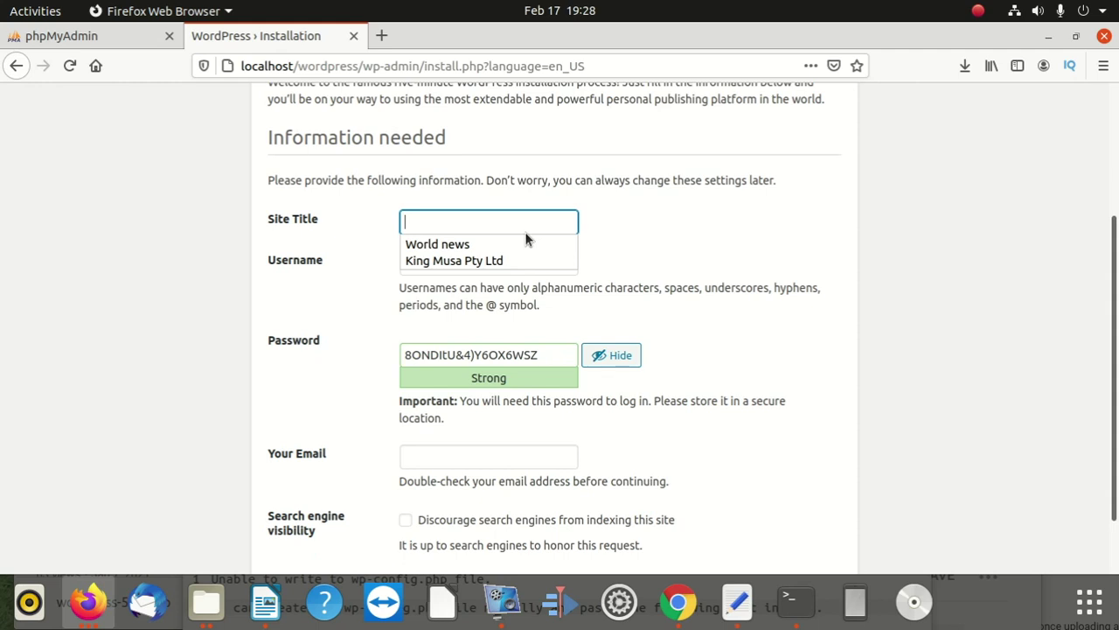
{"action": "type", "text": "hom"}
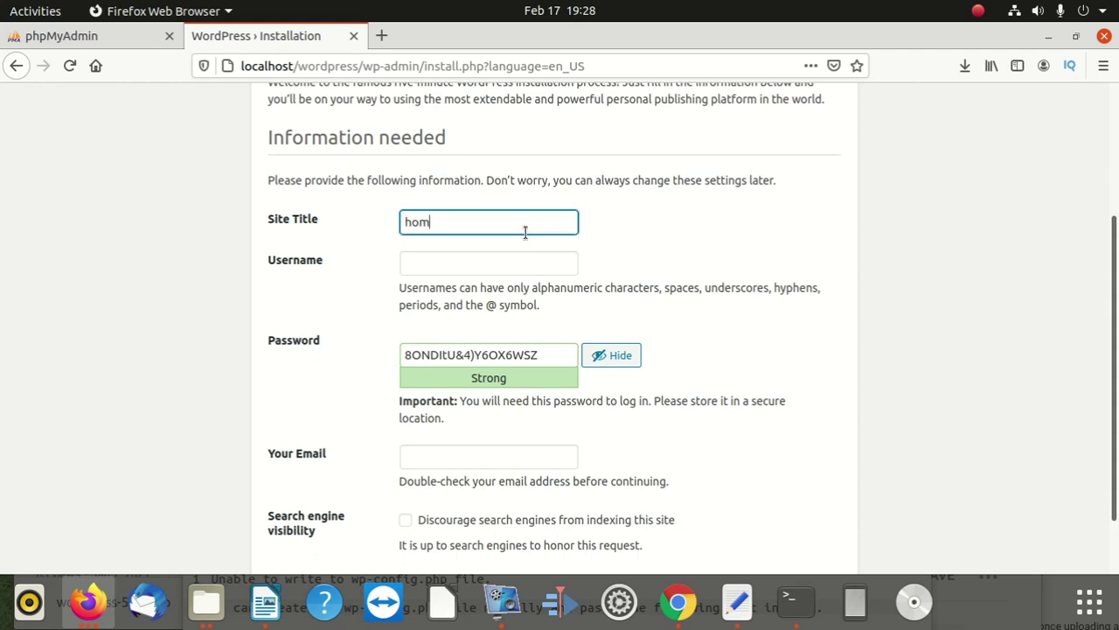
{"action": "type", "text": "e website"}
{"action": "triple_click", "coordinate": [443, 222]}
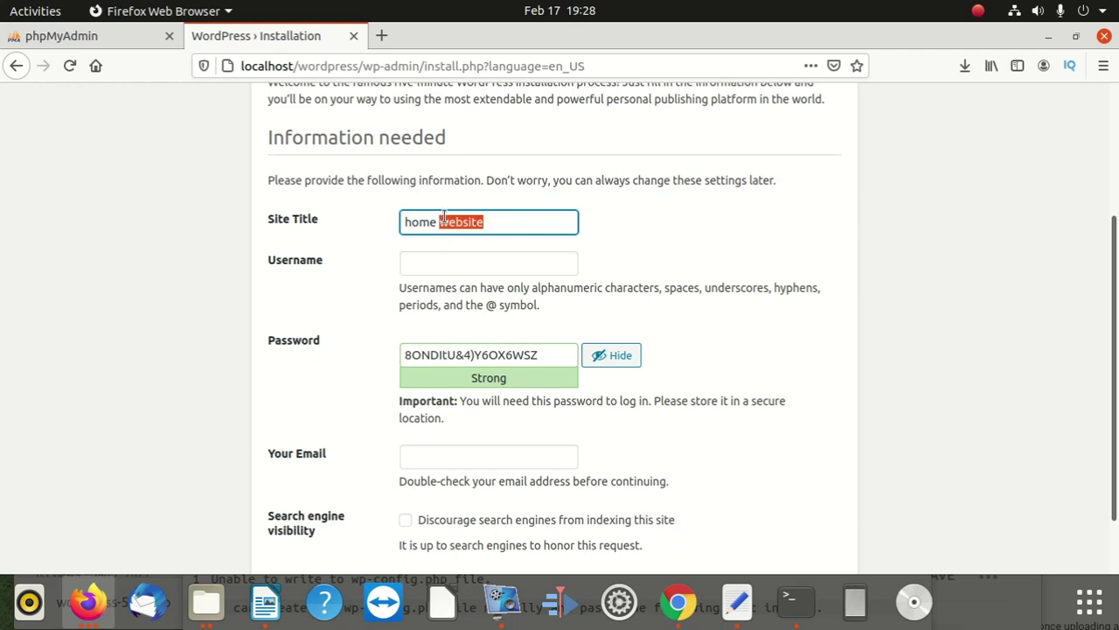
{"action": "right_click", "coordinate": [446, 220]}
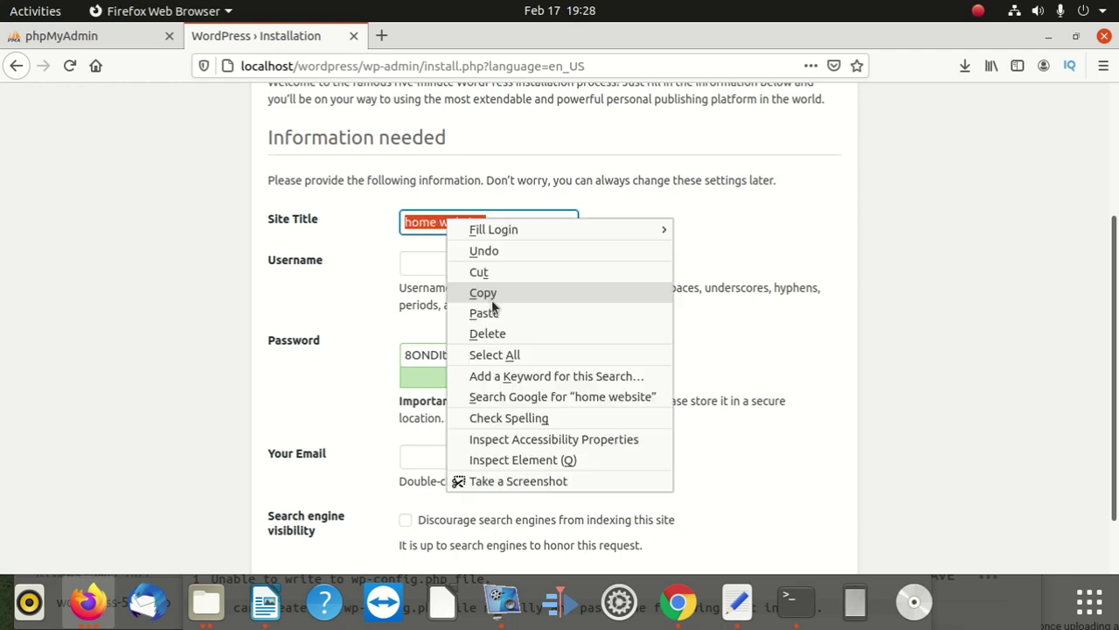
Enter 'admin' as the administrator username.
{"action": "left_click", "coordinate": [492, 302]}
{"action": "left_click", "coordinate": [488, 265]}
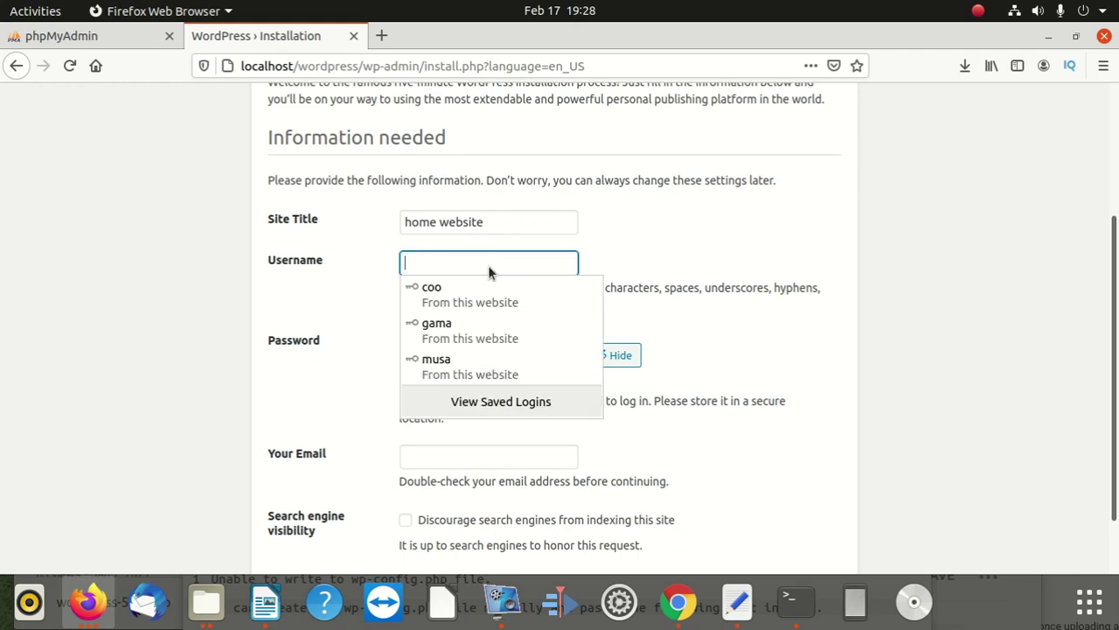
{"action": "key", "text": "Escape"}
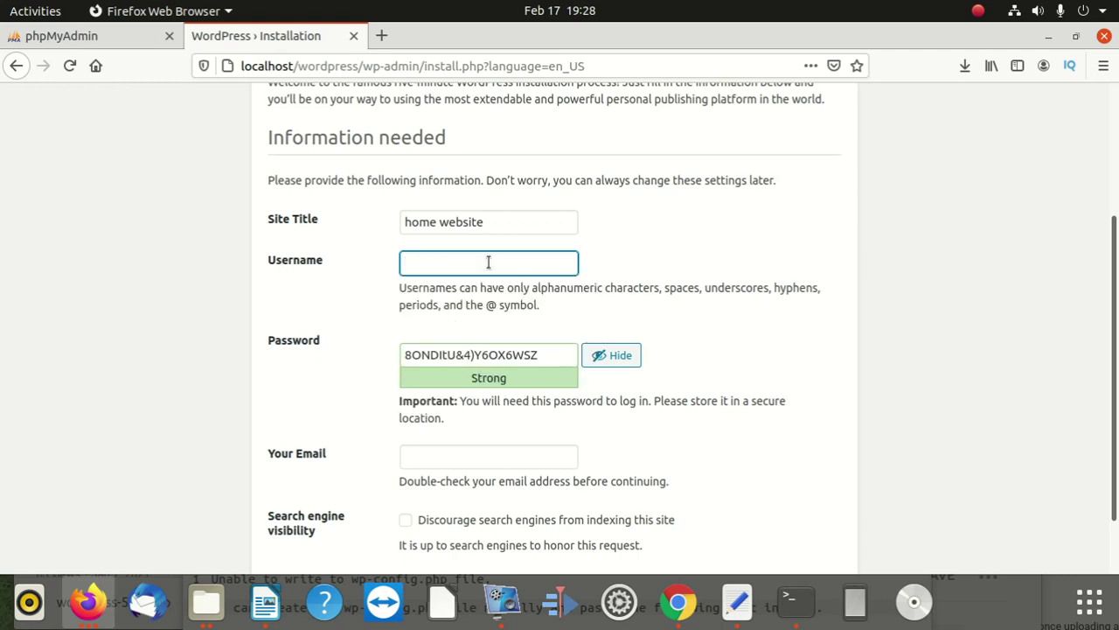
{"action": "type", "text": "mus"}
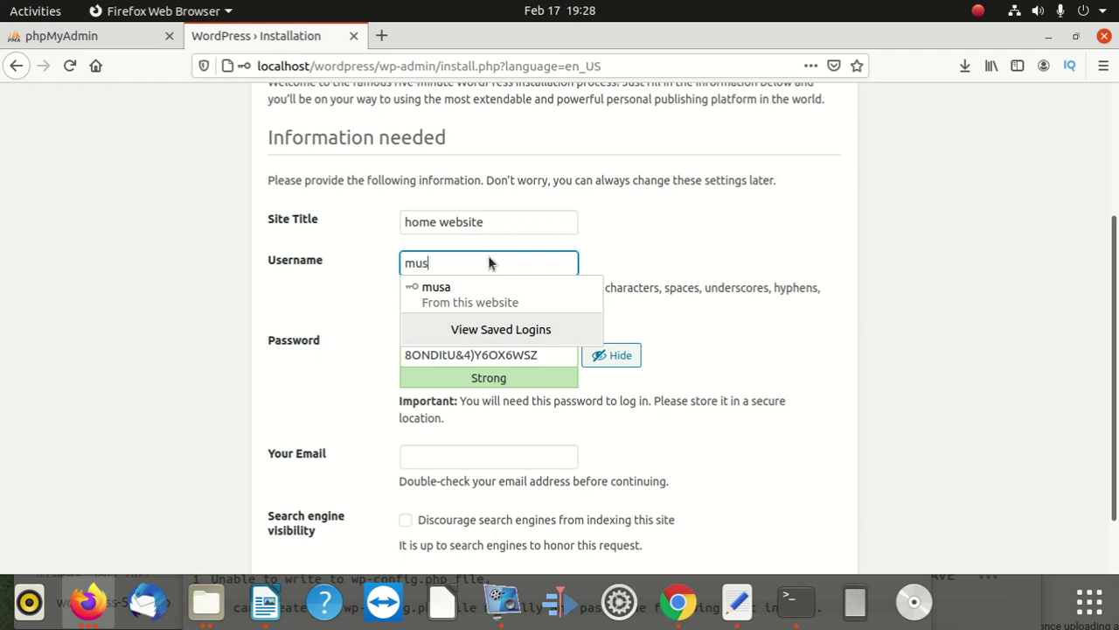
{"action": "key", "text": "BackSpace"}
{"action": "key", "text": "BackSpace"}
{"action": "key", "text": "BackSpace"}
{"action": "type", "text": "a"}
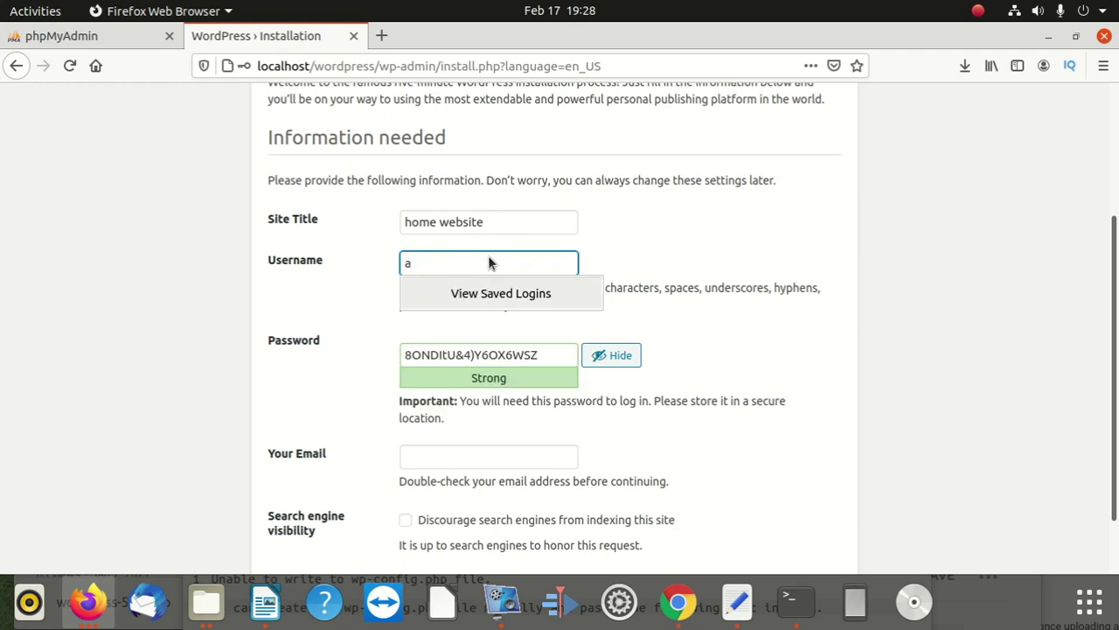
{"action": "type", "text": "dmin"}
{"action": "left_click", "coordinate": [611, 300]}
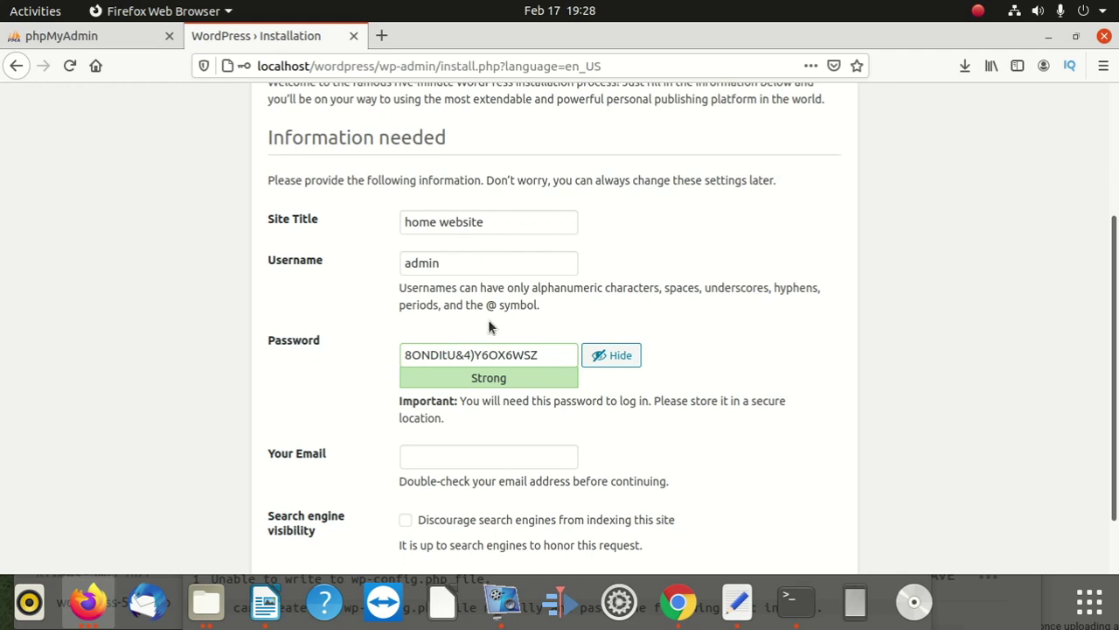
Replace the generated password with a weak one and confirm using the weak password.
{"action": "triple_click", "coordinate": [537, 346]}
{"action": "key", "text": "BackSpace"}
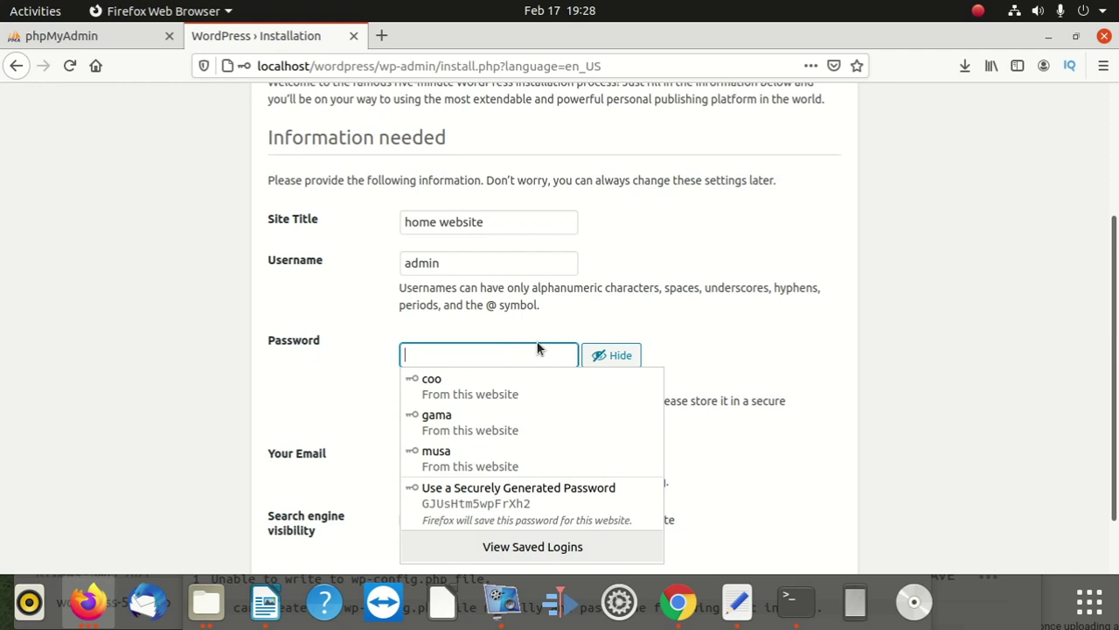
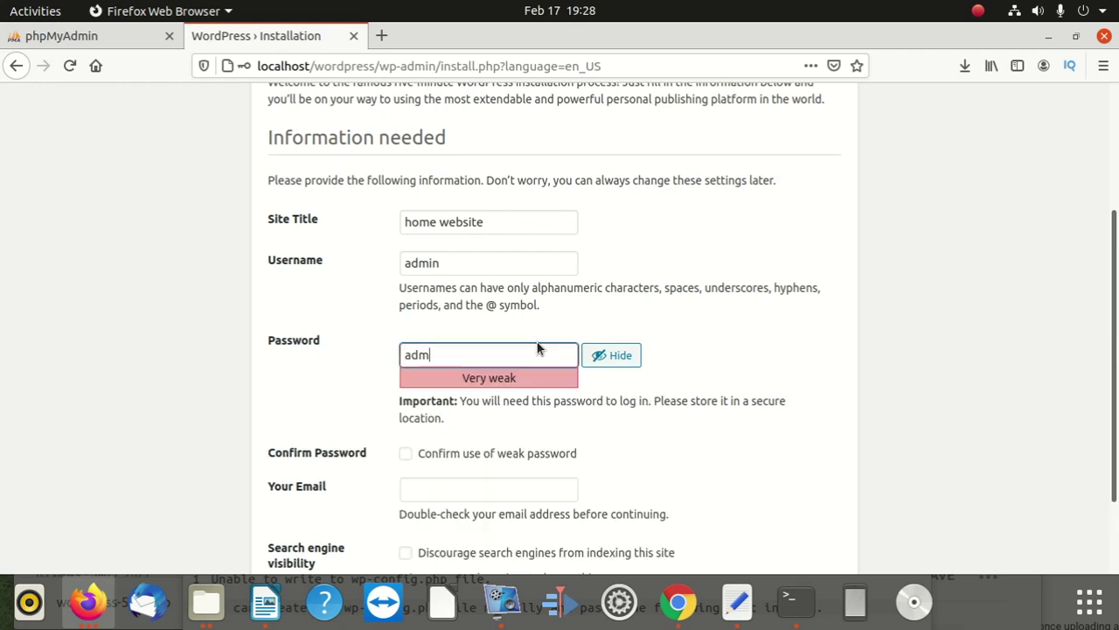
{"action": "left_click", "coordinate": [406, 454]}
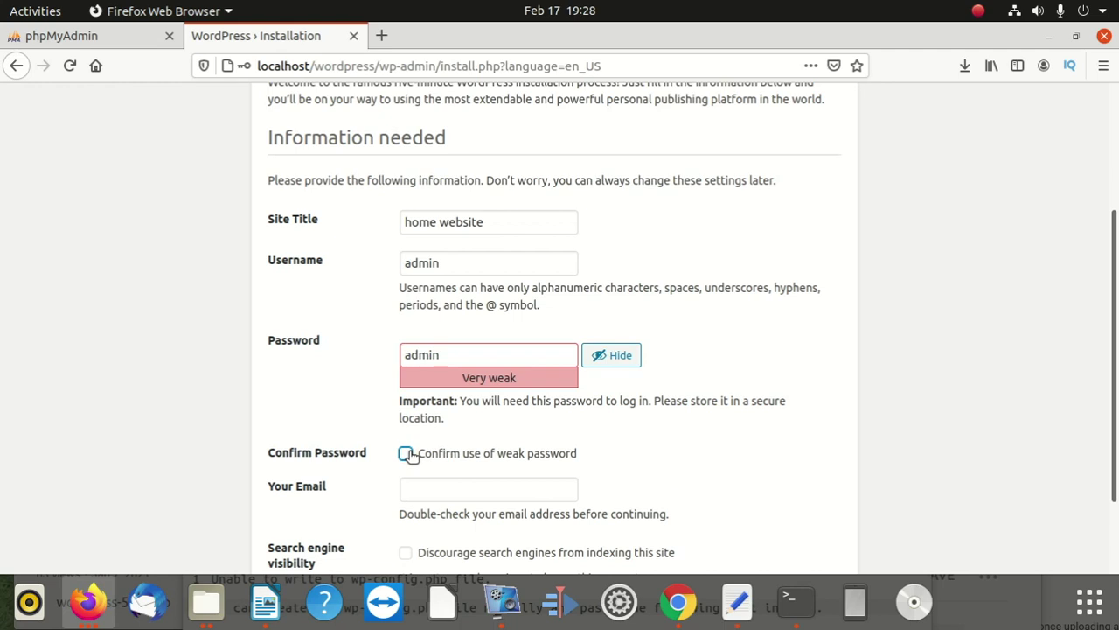
Fill in the admin e-mail from the suggestion and submit Install WordPress.
{"action": "left_click", "coordinate": [457, 488]}
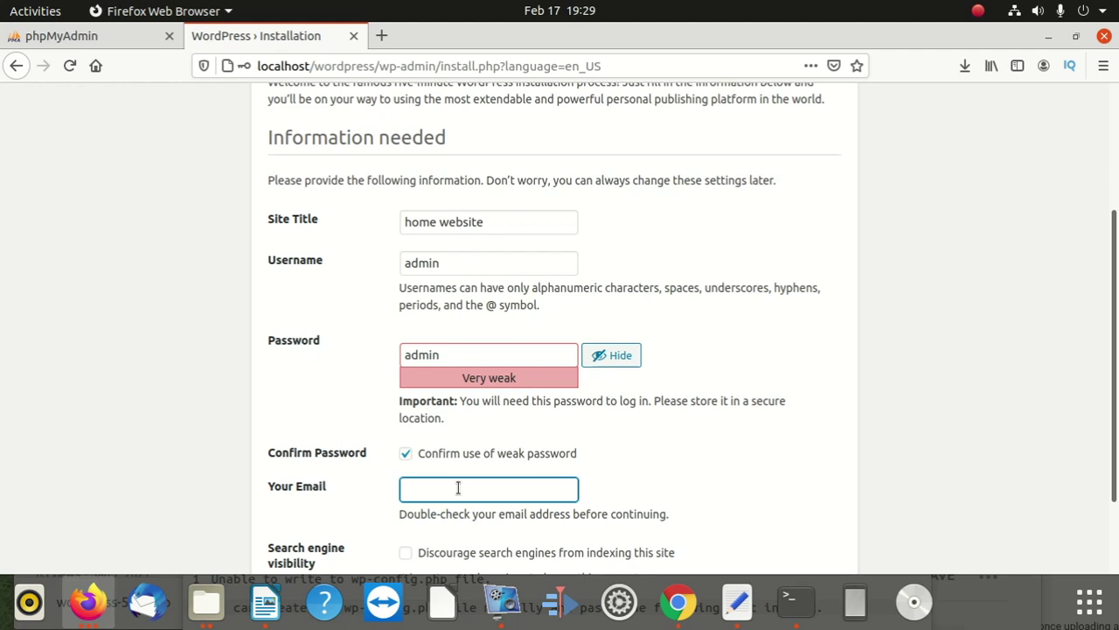
{"action": "type", "text": "javawes"}
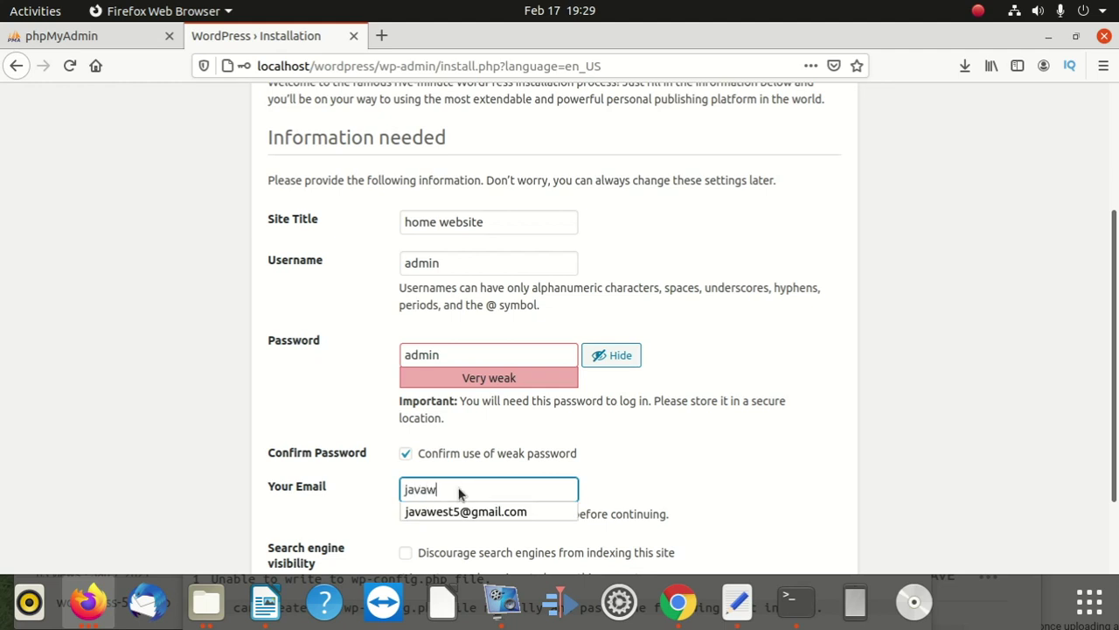
{"action": "left_click", "coordinate": [458, 516]}
{"action": "scroll", "coordinate": [777, 528], "scroll_direction": "down", "scroll_amount": 2}
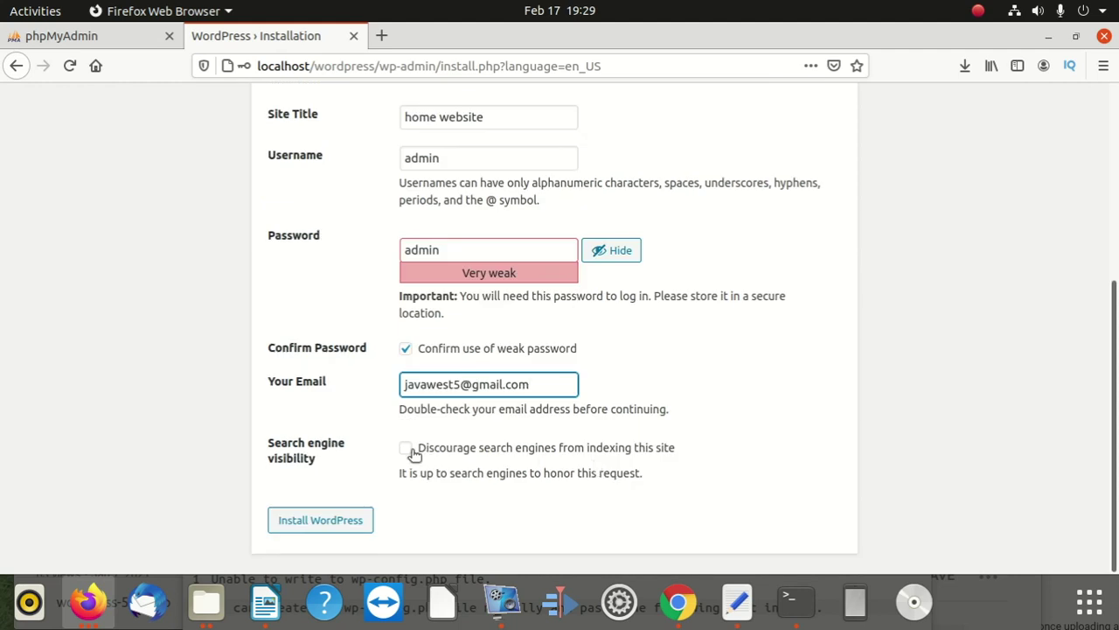
{"action": "left_click", "coordinate": [322, 520]}
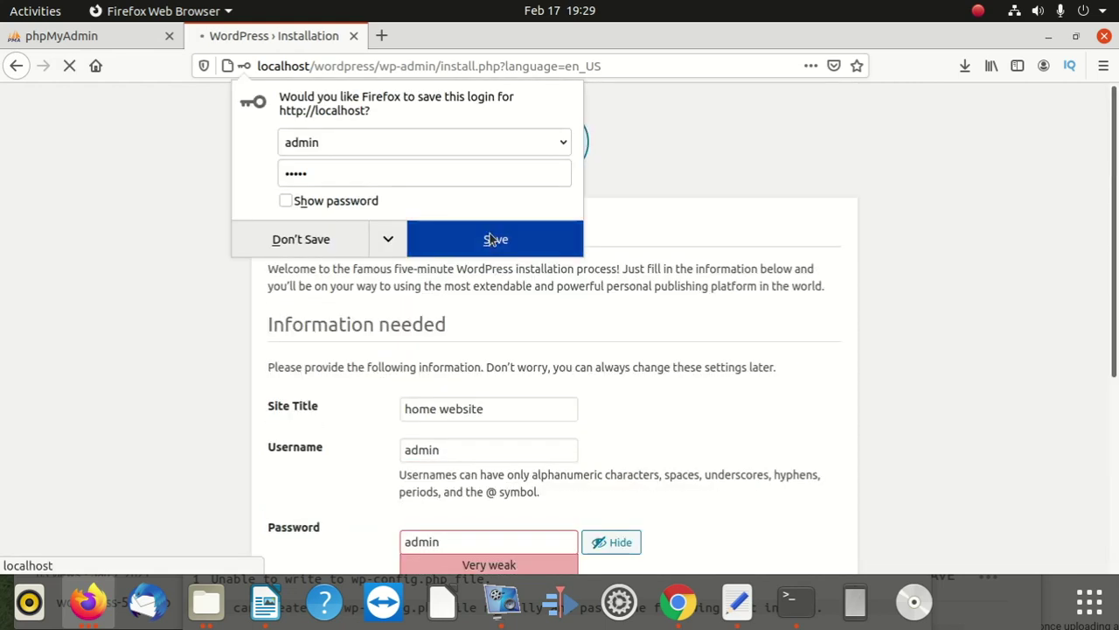
Save the new admin login in Firefox's prompt and view the Success page.
{"action": "scroll", "coordinate": [573, 427], "scroll_direction": "down", "scroll_amount": 3}
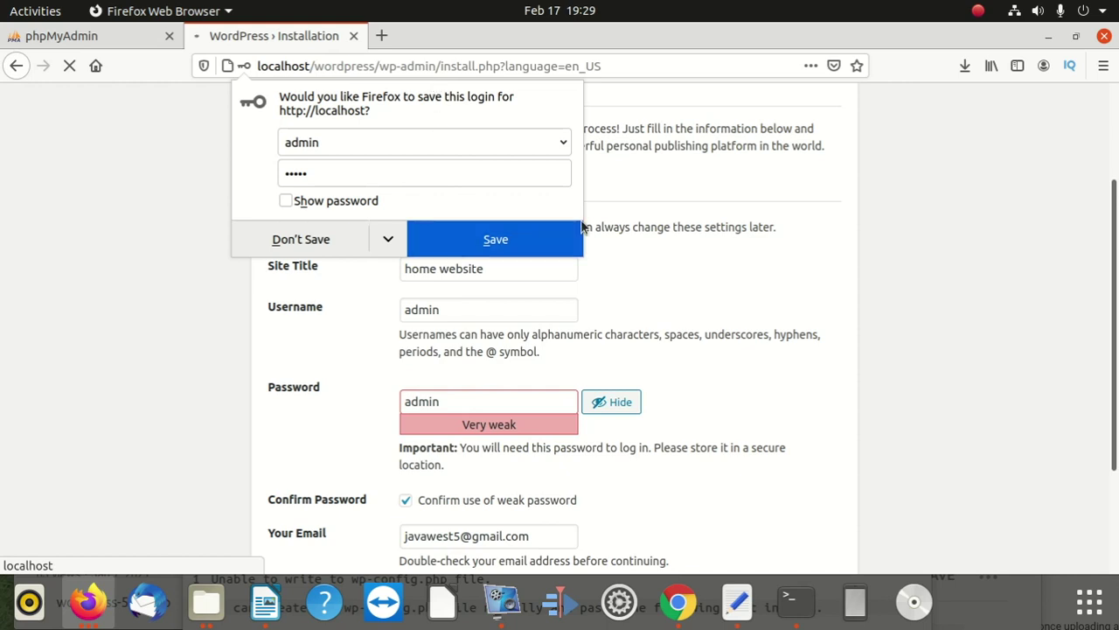
{"action": "left_click", "coordinate": [552, 242]}
{"action": "scroll", "coordinate": [496, 171], "scroll_direction": "up", "scroll_amount": 2}
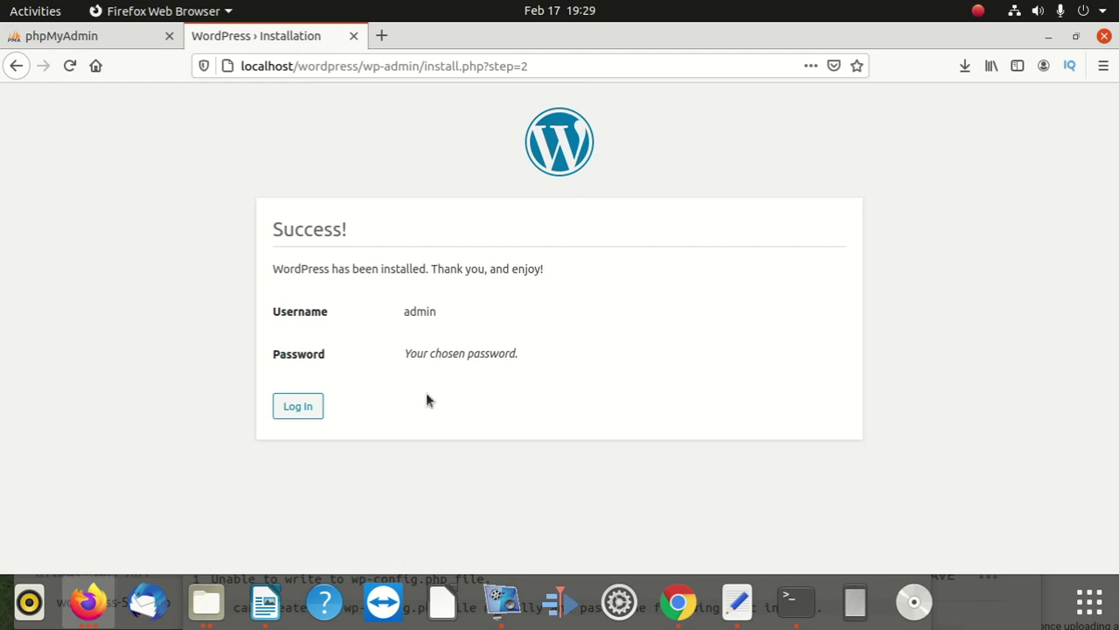
Log in as admin with the saved credentials to the Dashboard, then close the Files window.
{"action": "left_click", "coordinate": [315, 415]}
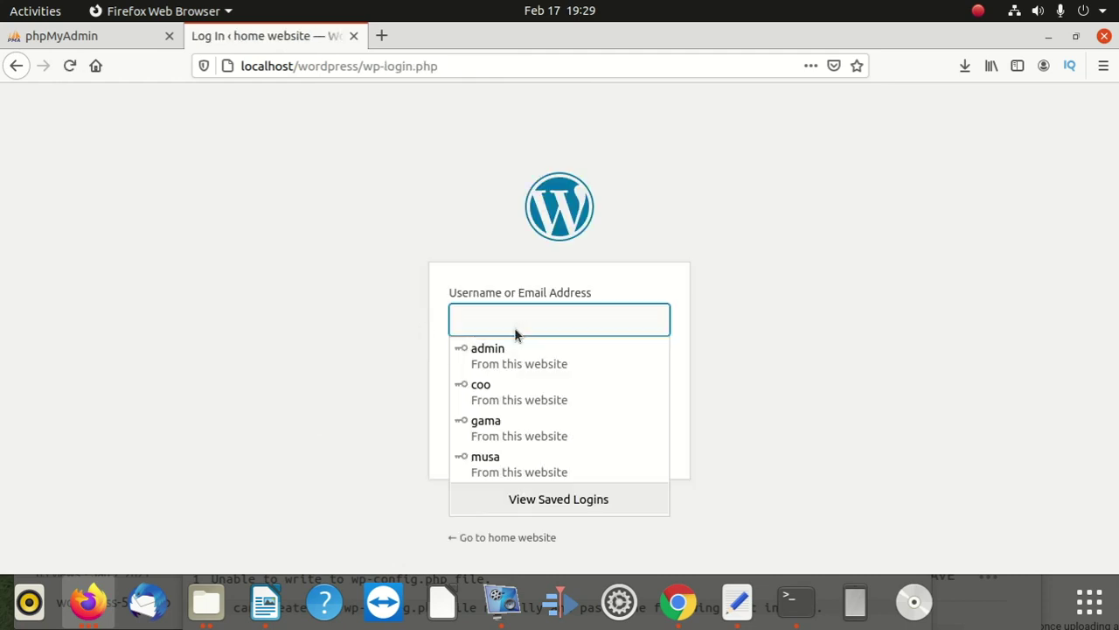
{"action": "left_click", "coordinate": [504, 357]}
{"action": "left_click", "coordinate": [631, 435]}
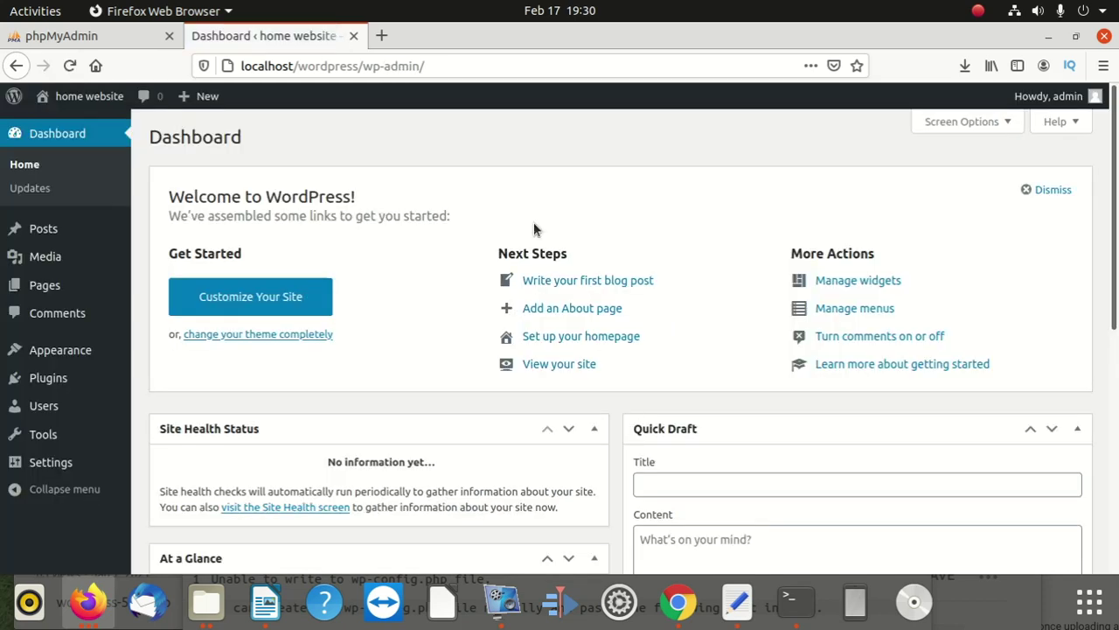
{"action": "scroll", "coordinate": [445, 230], "scroll_direction": "down", "scroll_amount": 3}
{"action": "scroll", "coordinate": [445, 224], "scroll_direction": "down", "scroll_amount": 3}
{"action": "scroll", "coordinate": [267, 306], "scroll_direction": "up", "scroll_amount": 5}
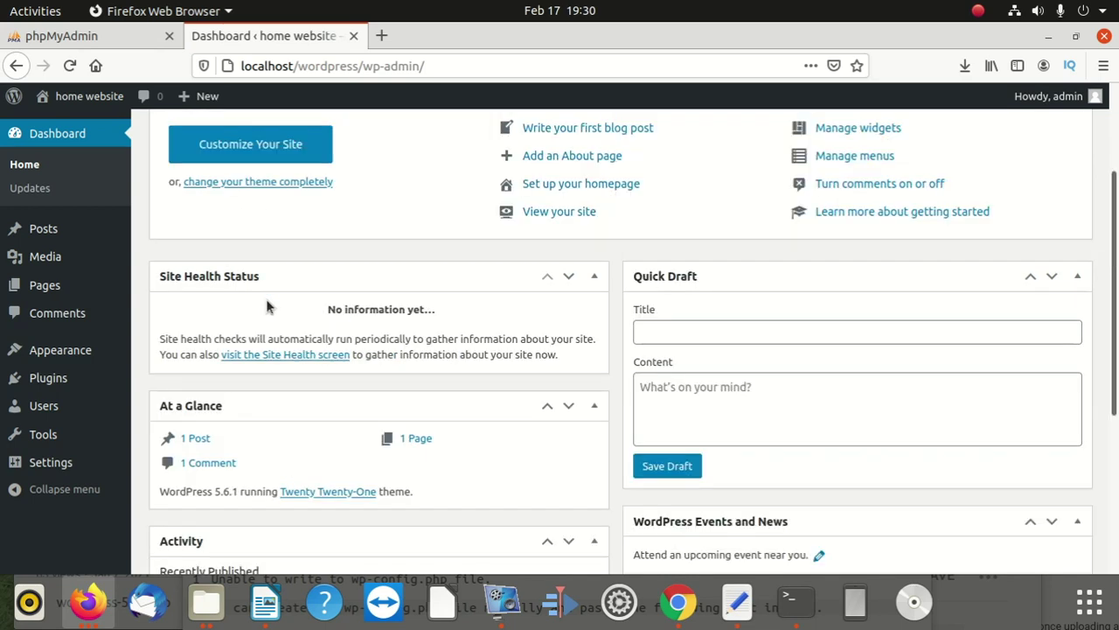
{"action": "left_click_drag", "start_coordinate": [513, 39], "coordinate": [452, 401]}
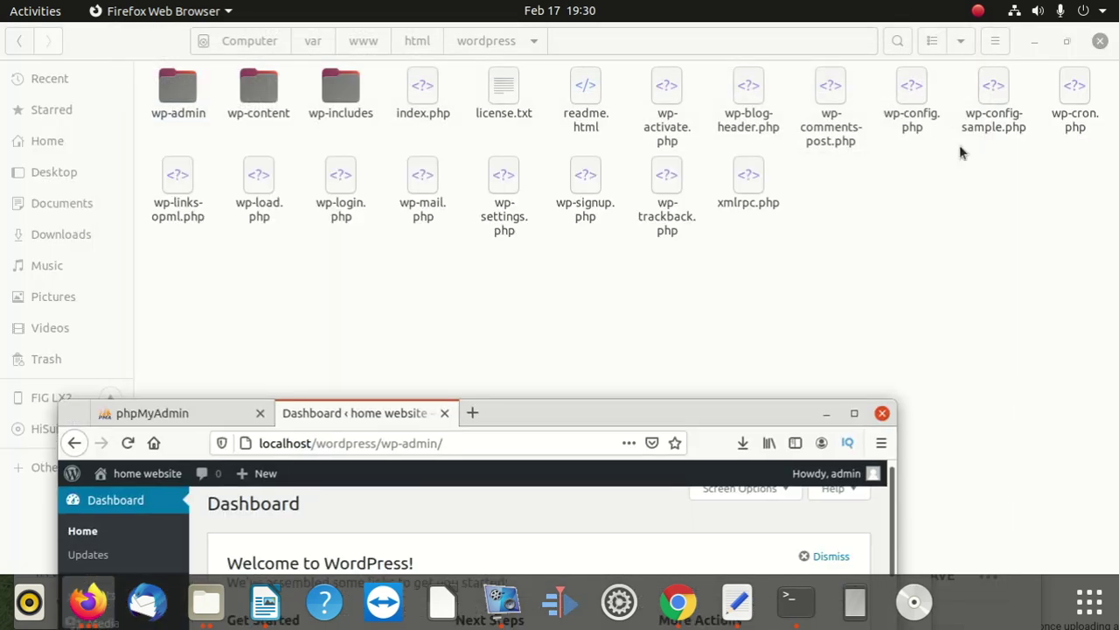
{"action": "left_click", "coordinate": [1100, 42]}
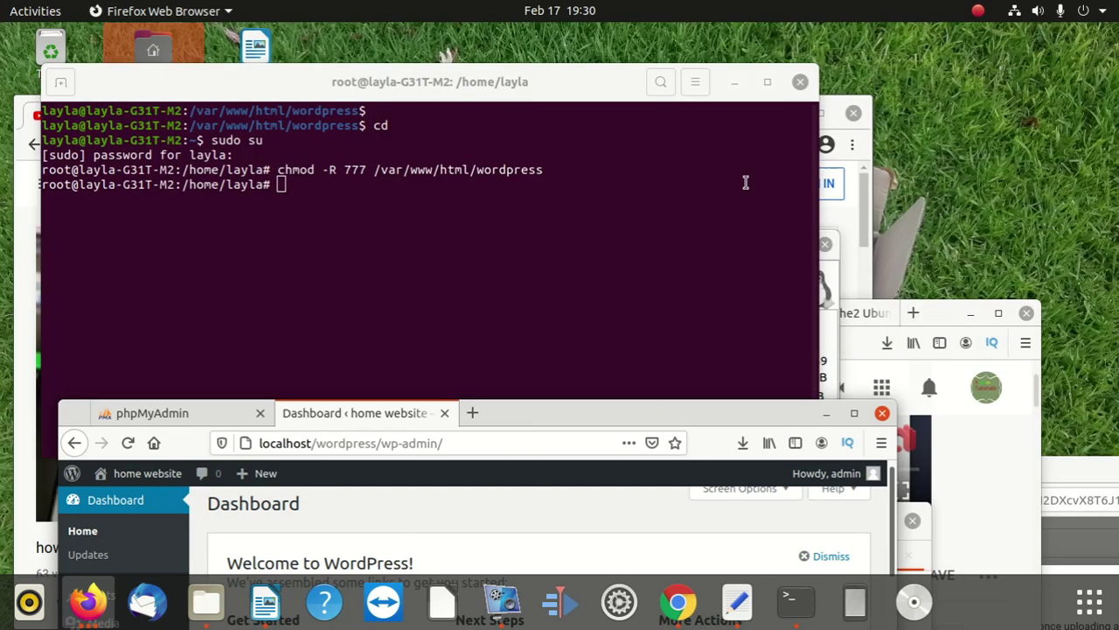
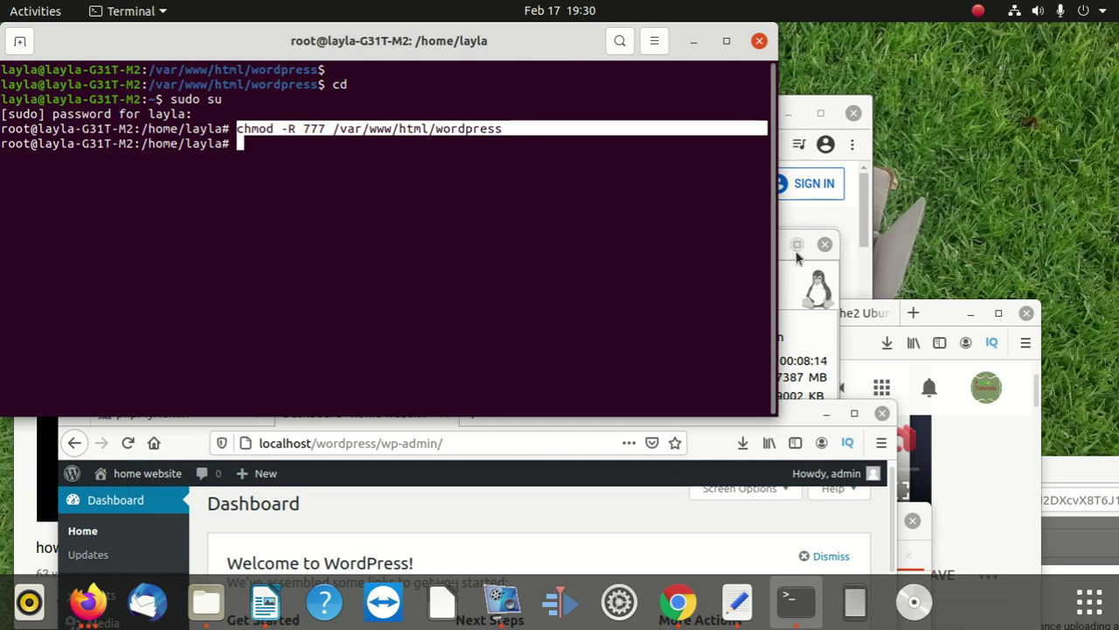
Bring up the screen recorder window, shrink it, and drag it out of the way.
{"action": "left_click", "coordinate": [790, 254]}
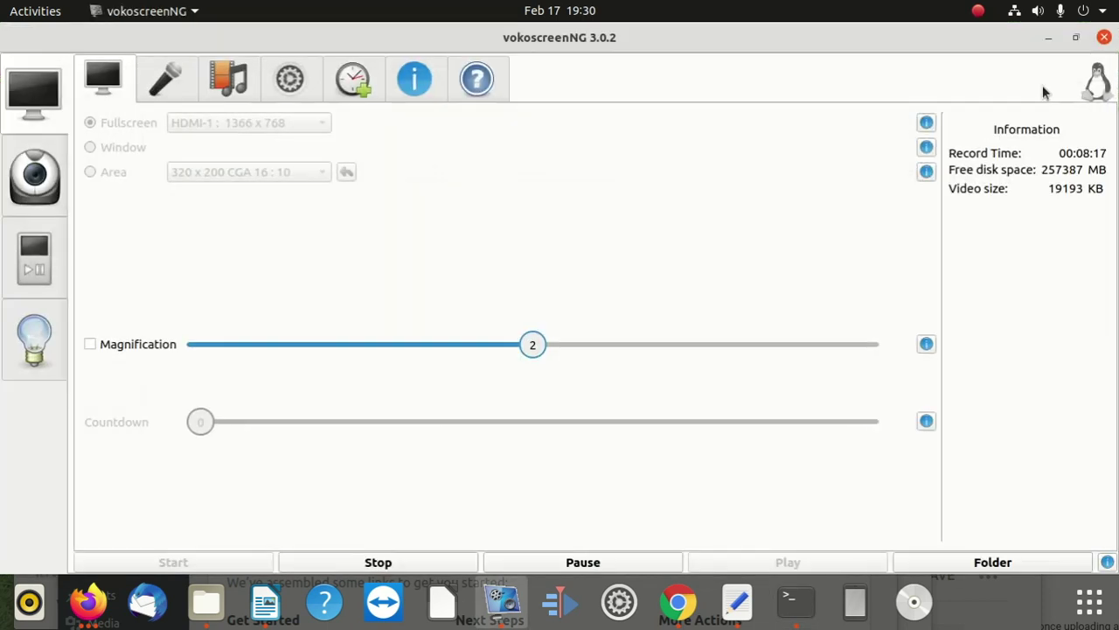
{"action": "left_click", "coordinate": [1075, 38]}
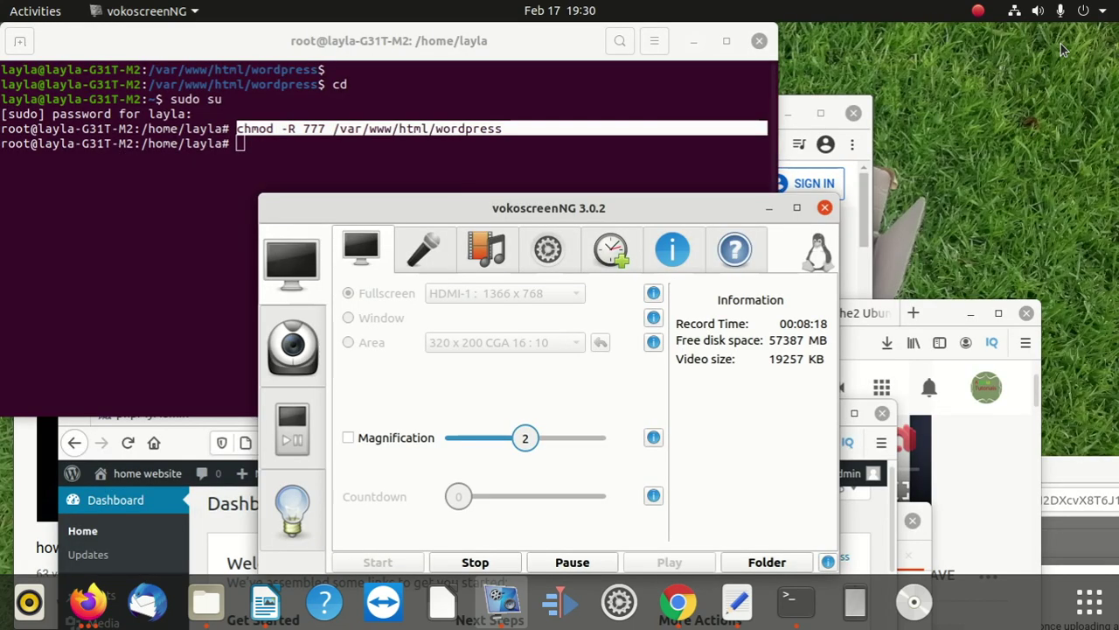
{"action": "left_click_drag", "start_coordinate": [606, 208], "coordinate": [841, 486]}
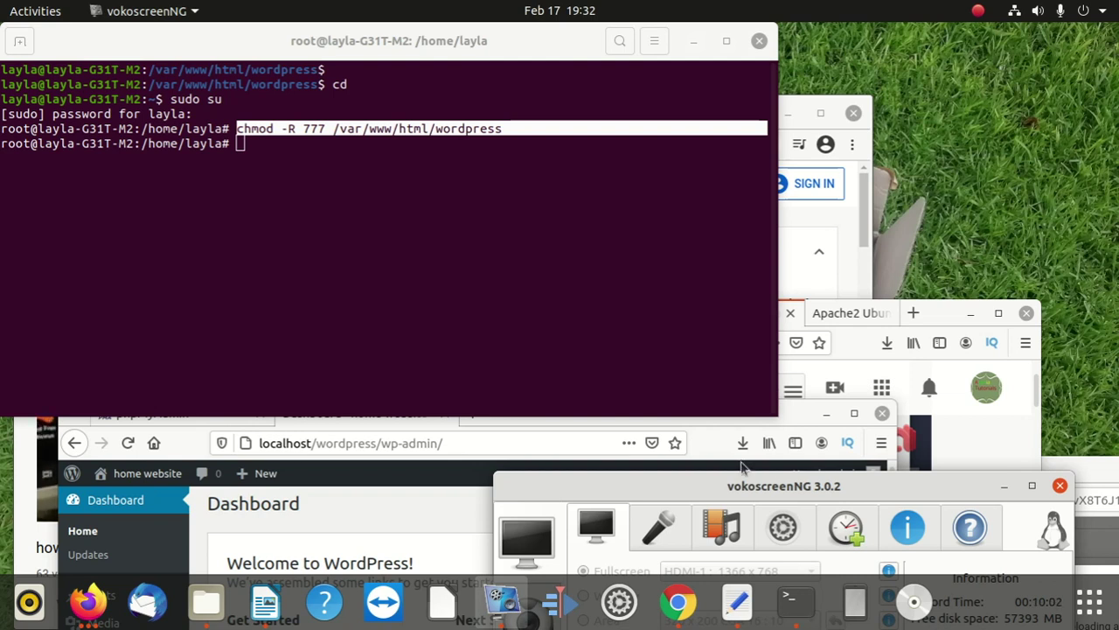
{"action": "left_click_drag", "start_coordinate": [869, 484], "coordinate": [805, 100]}
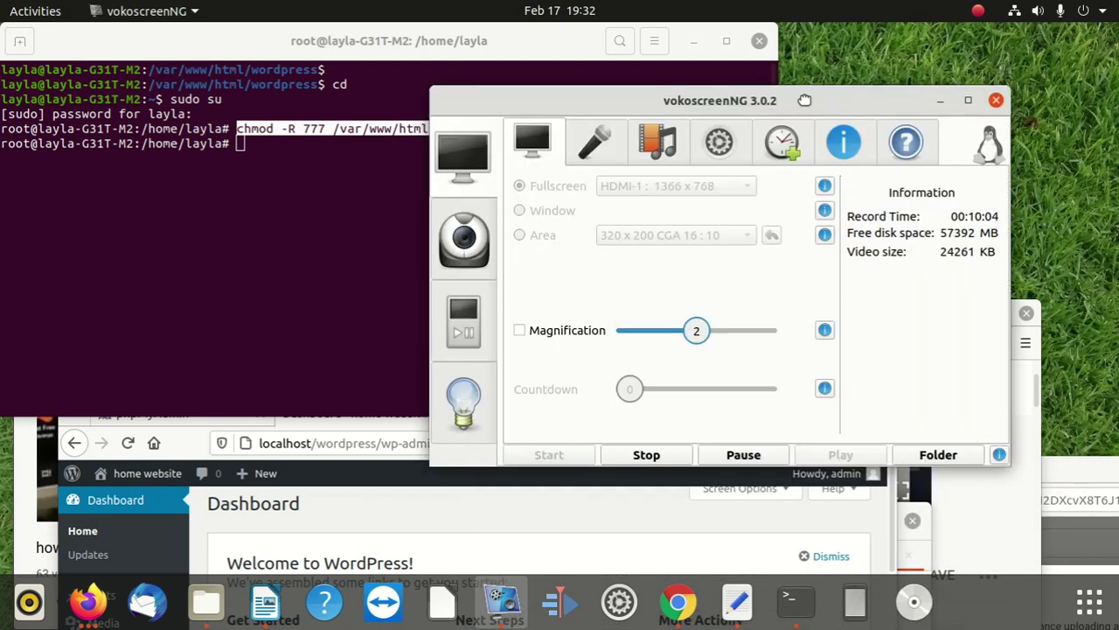